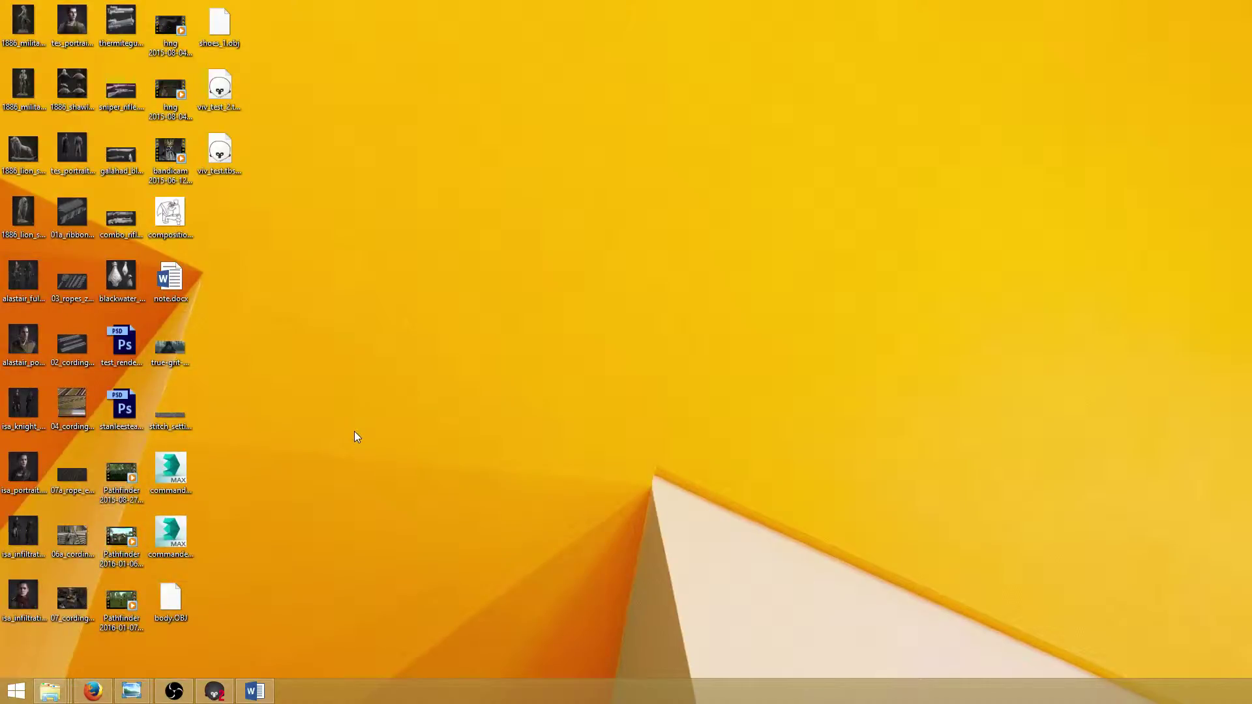
Switch to ZBrush and show the f_hum_body_26 bust with the shirt, keeping f_hum_body_25 hidden
click(93, 691)
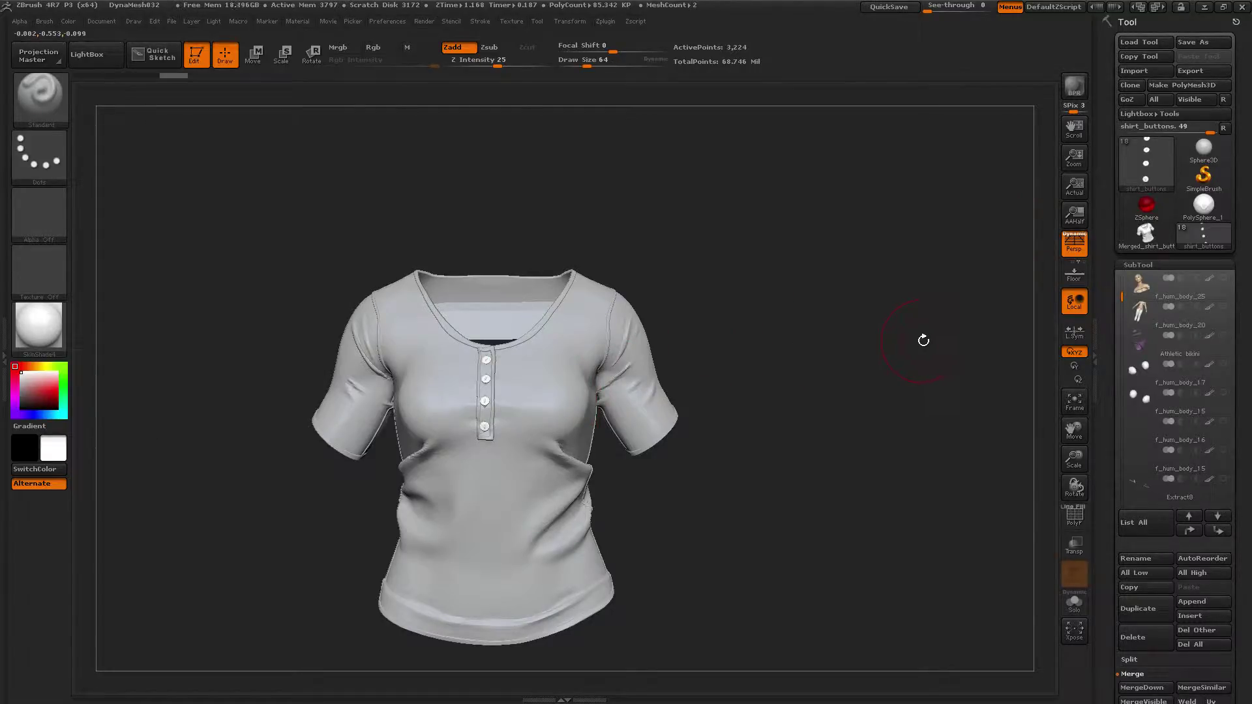
drag(922, 341, 979, 329)
click(1228, 281)
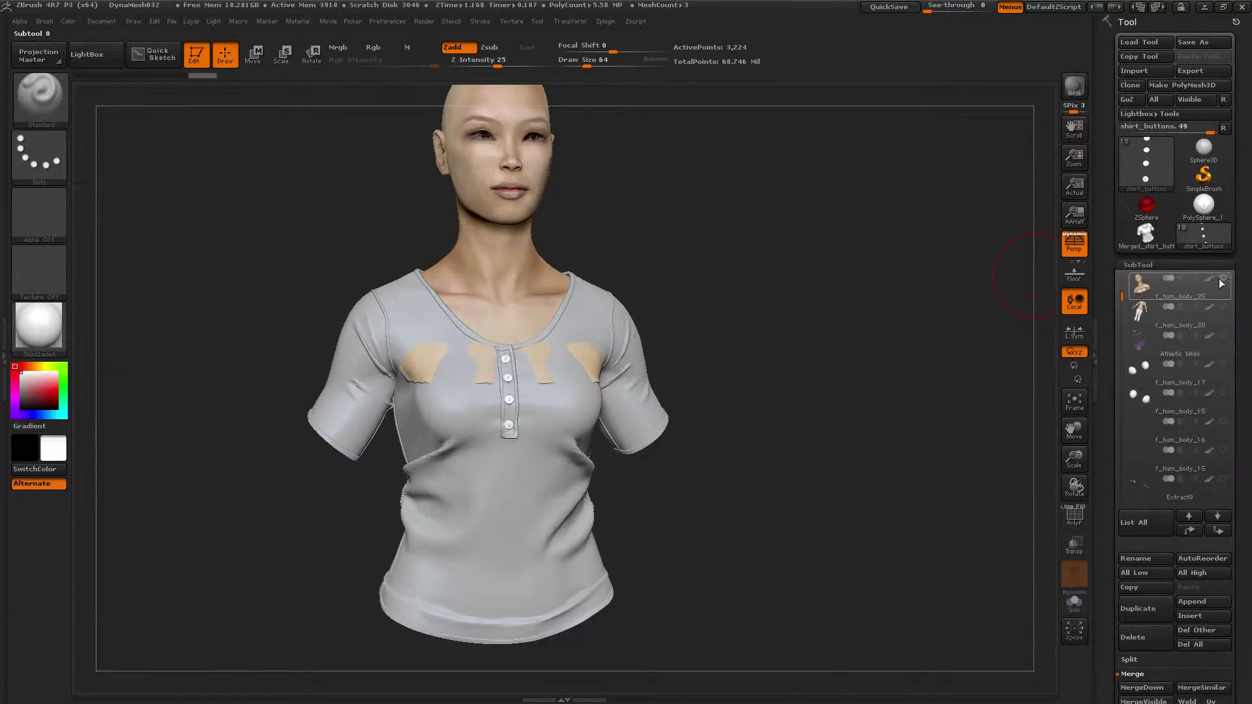
drag(1122, 285, 1122, 275)
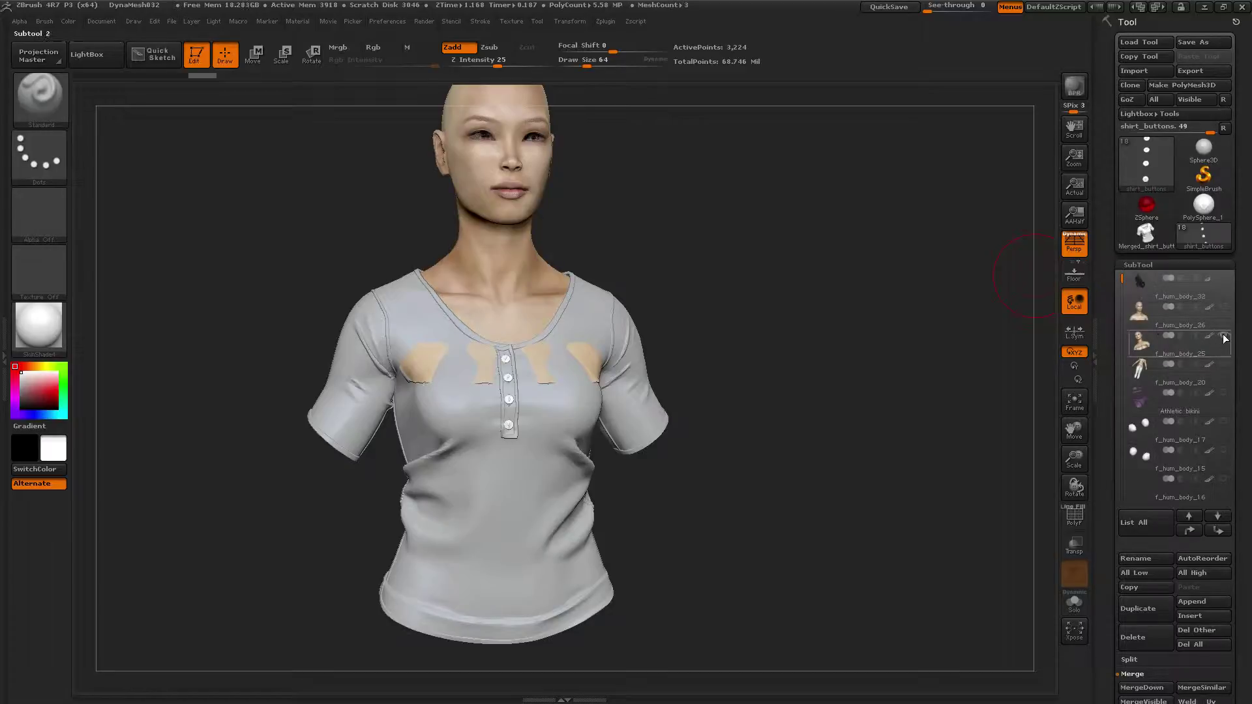
click(1222, 312)
click(1222, 313)
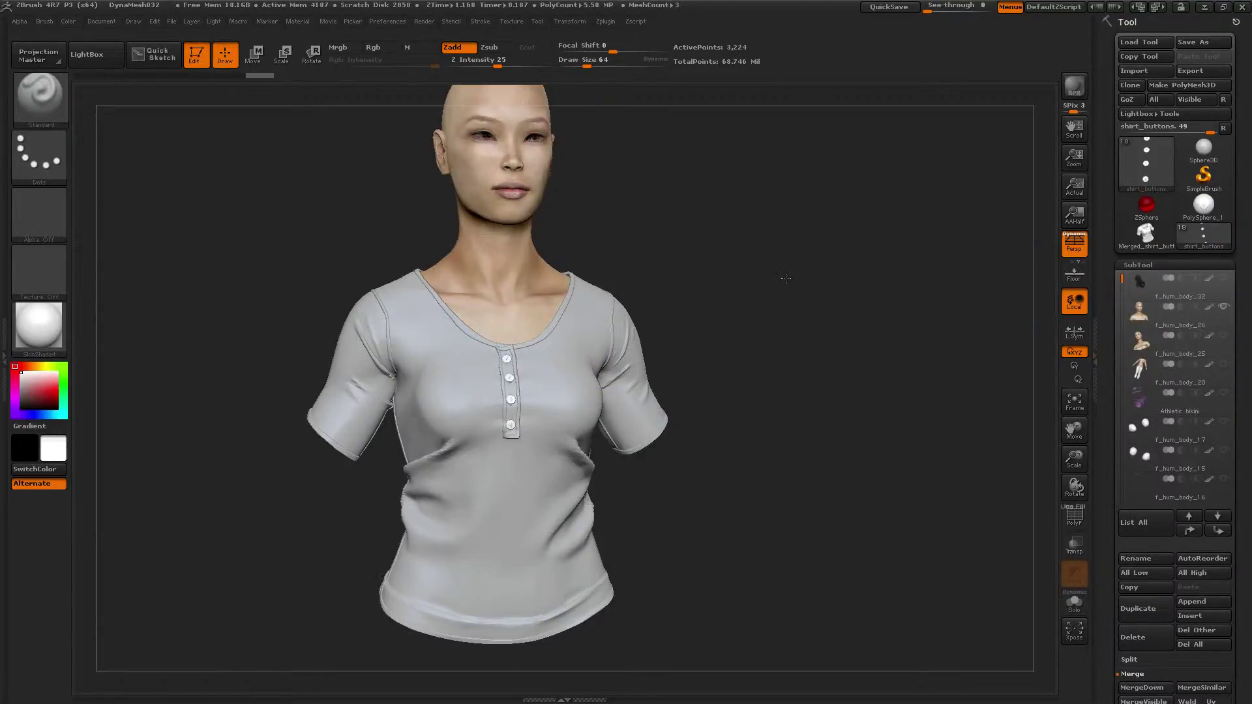
Make shirt_3 the active subtool and isolate it in Solo mode to view the shirt from several sides
drag(795, 310, 827, 463)
drag(1122, 291, 1117, 409)
click(1152, 430)
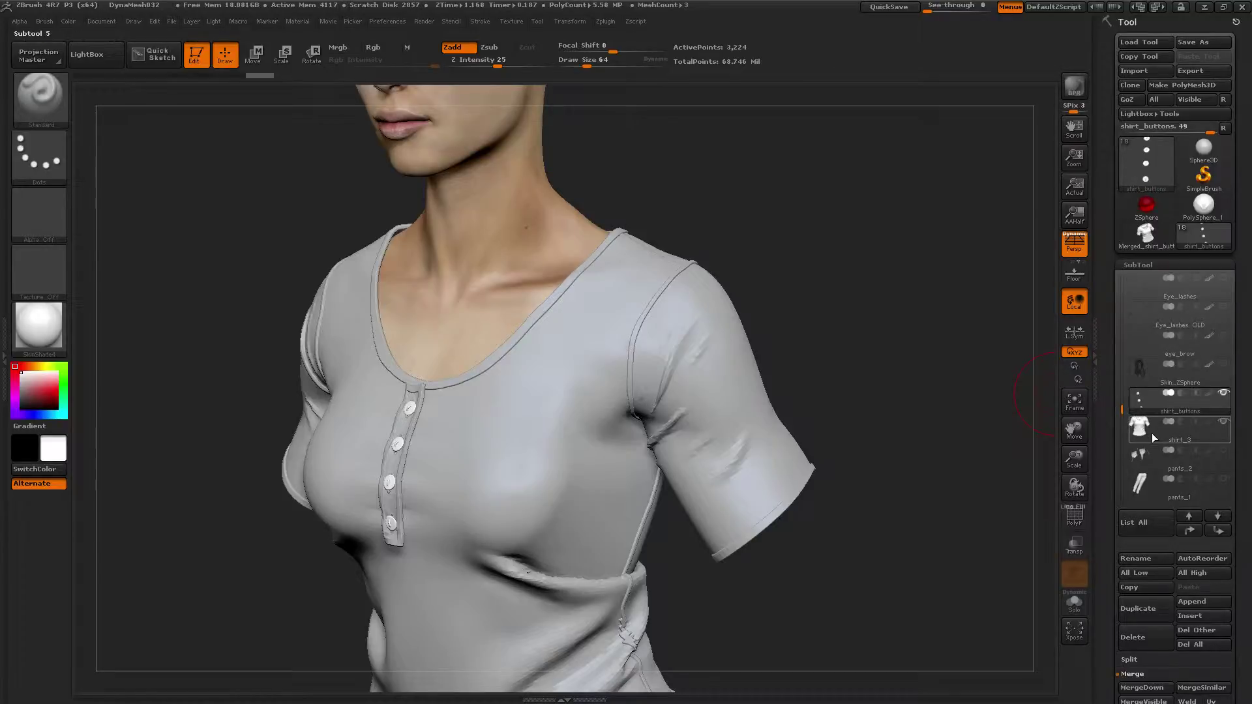
mouse_move(836, 330)
mouse_down()
mouse_move(830, 352)
mouse_move(850, 323)
mouse_move(851, 334)
mouse_up()
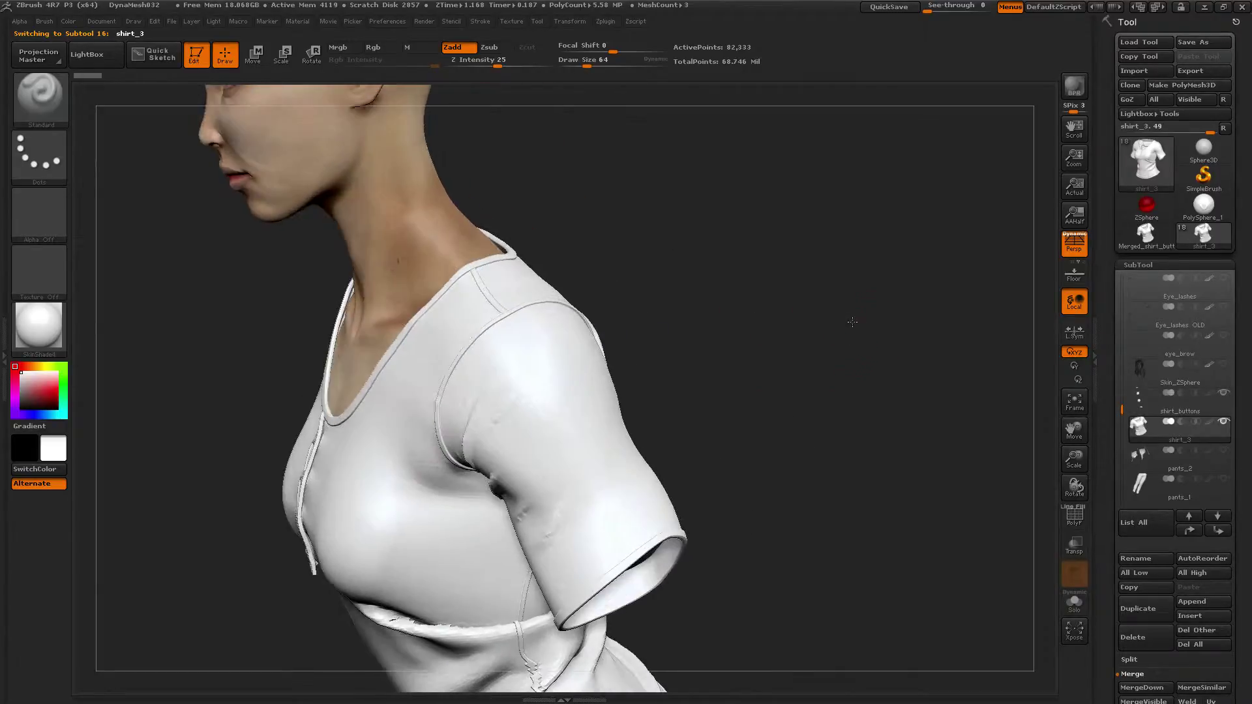
click(1074, 604)
drag(743, 375, 760, 332)
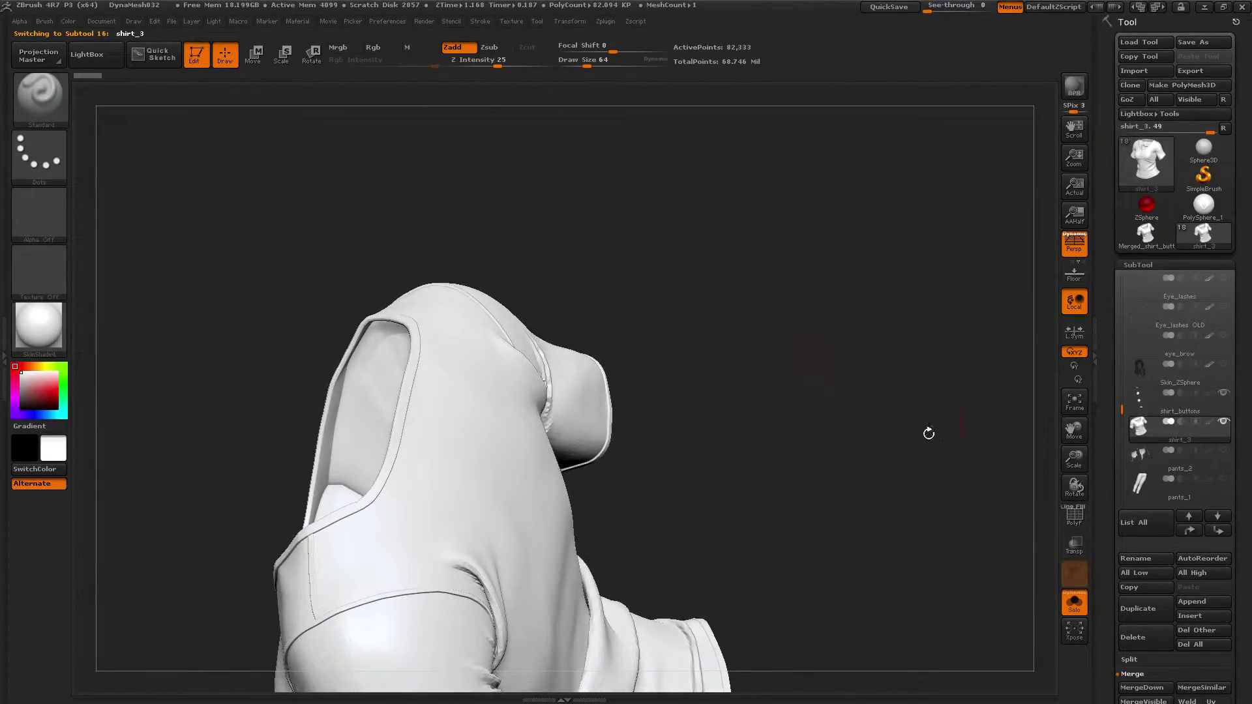
drag(1074, 461, 1081, 483)
drag(646, 217, 783, 261)
Switch to Marmoset Toolbag and capture the Main Camera view of the character as an image that opens after rendering
click(1204, 7)
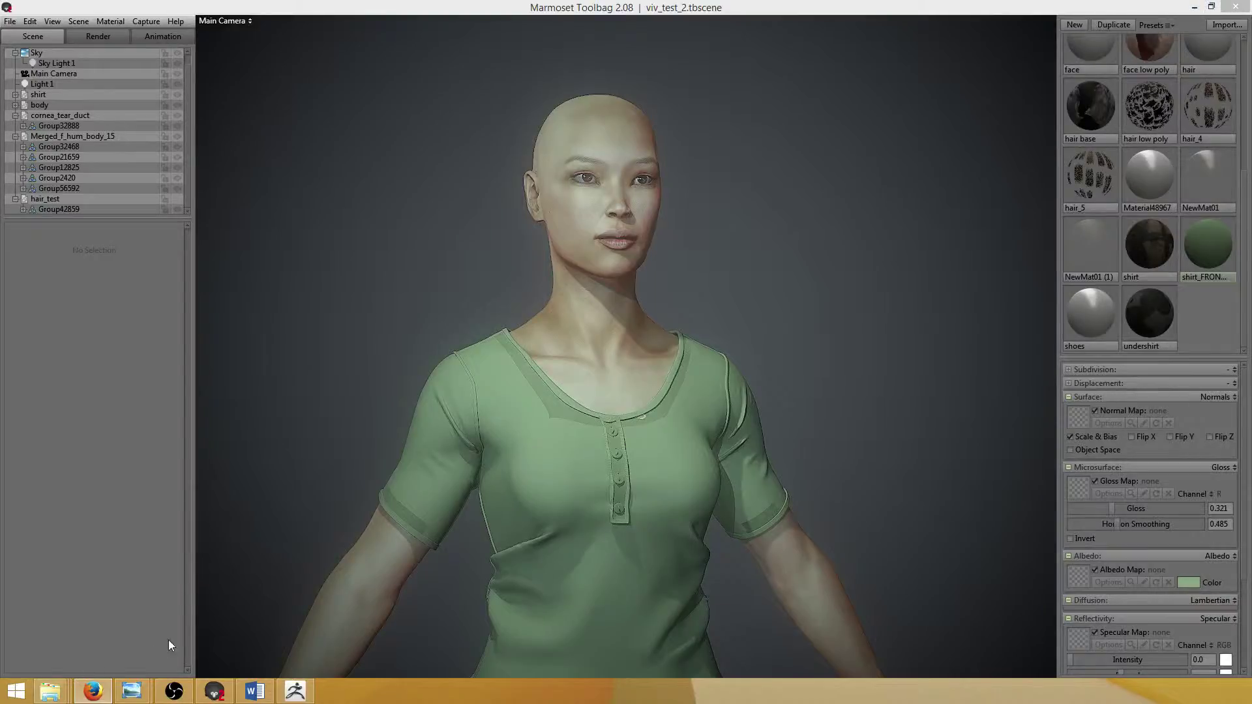
click(314, 315)
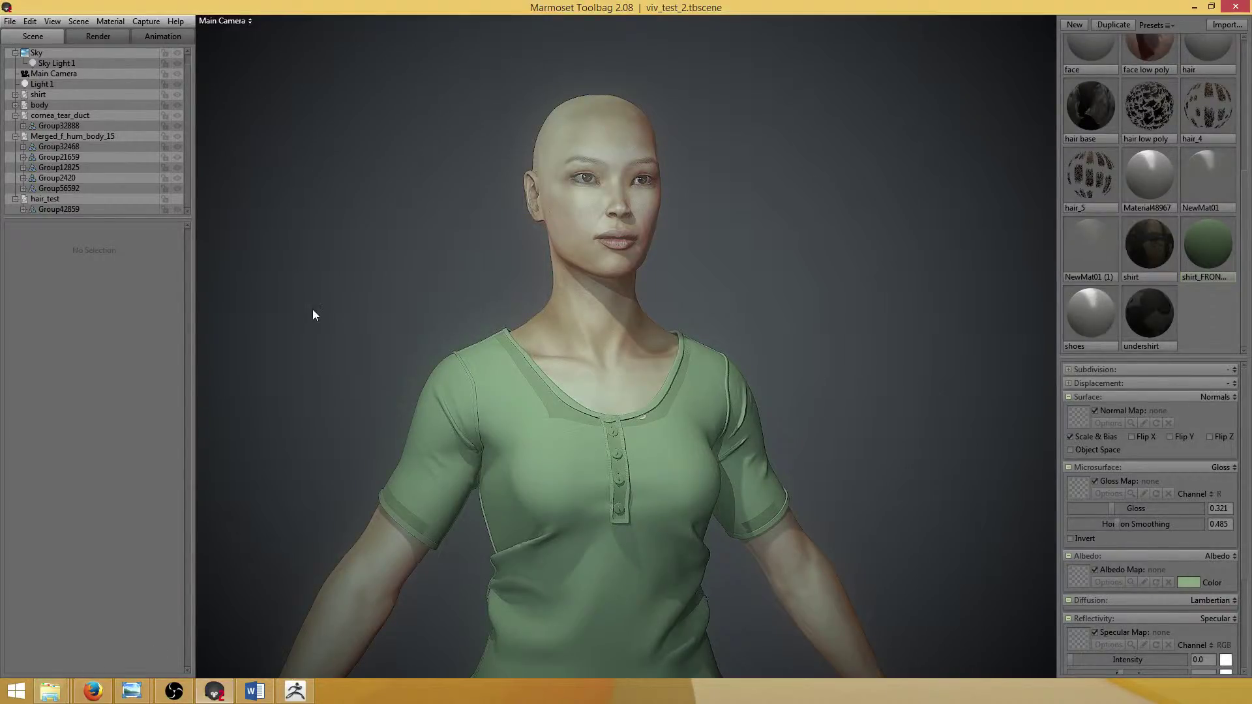
click(147, 21)
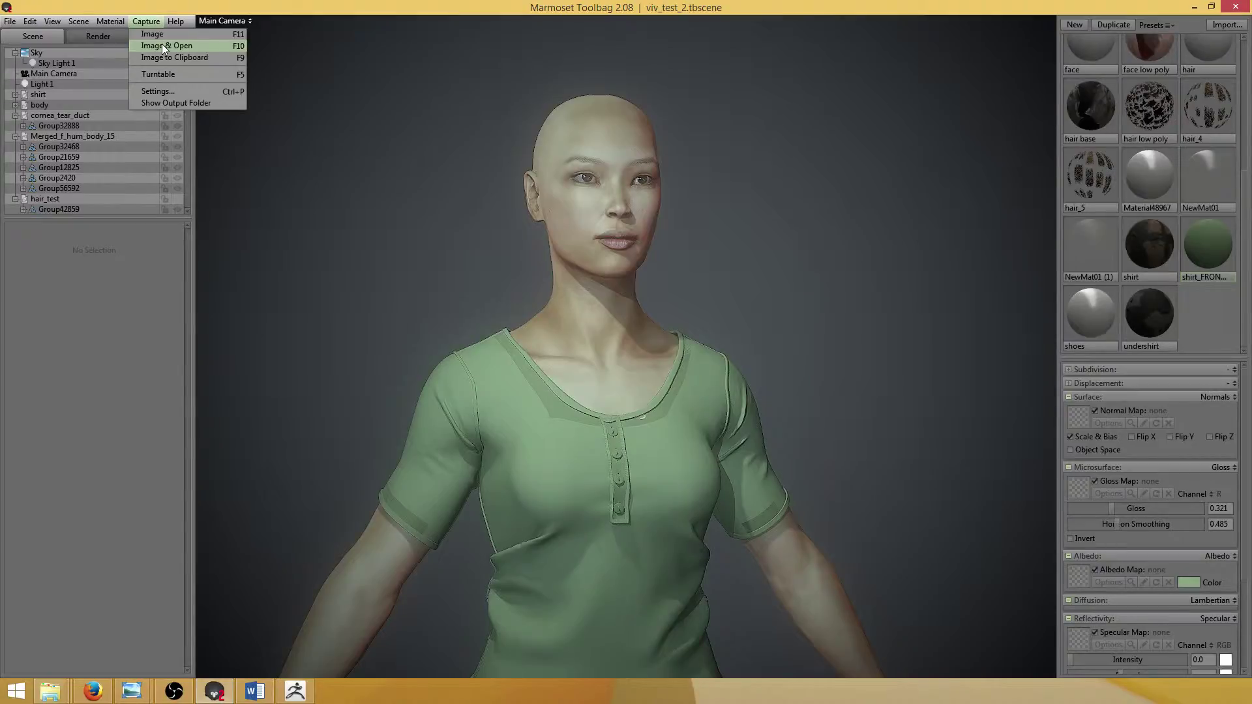
click(162, 45)
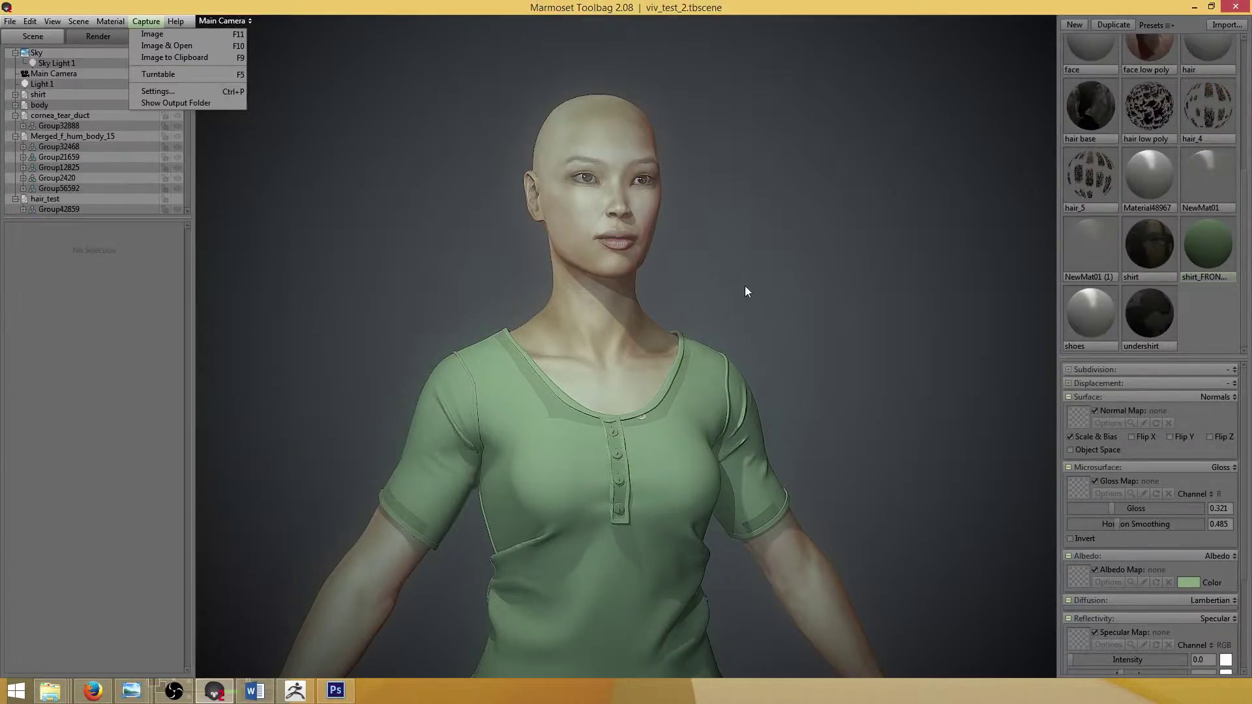
click(769, 302)
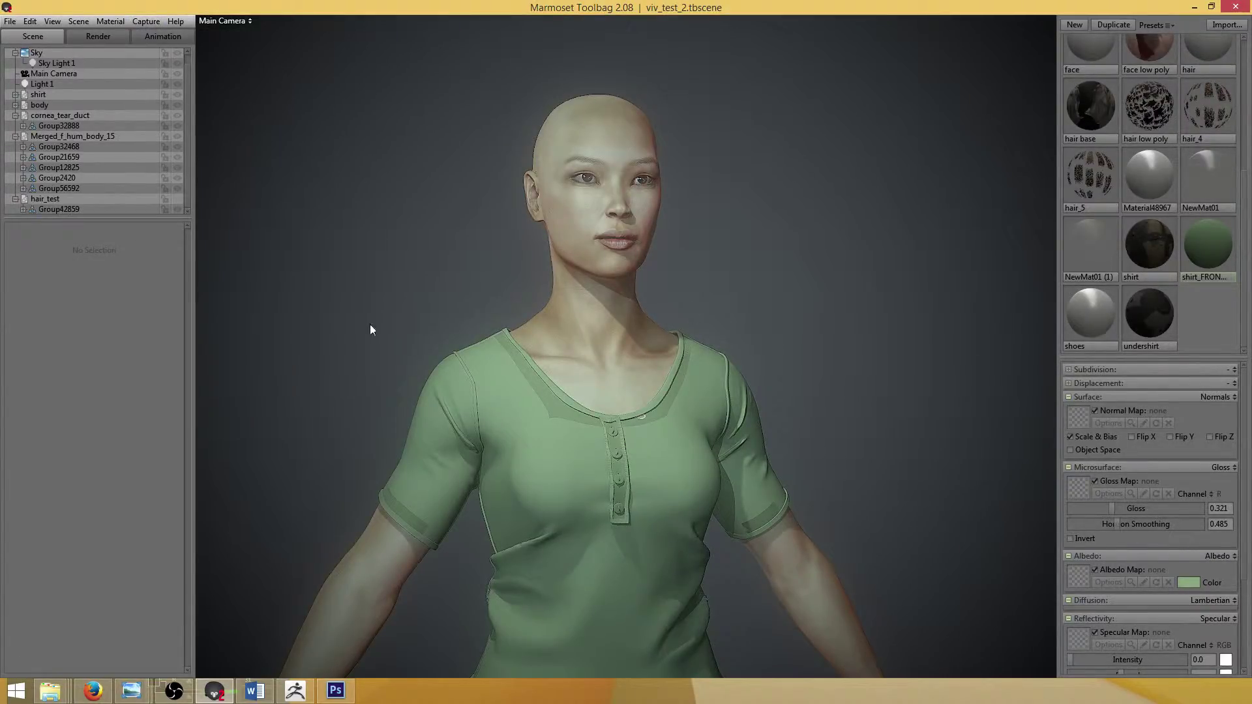
Examine the captured render screenshot000.png in Windows Photo Viewer, from the facial details to the whole figure, and close it
key(alt+Tab)
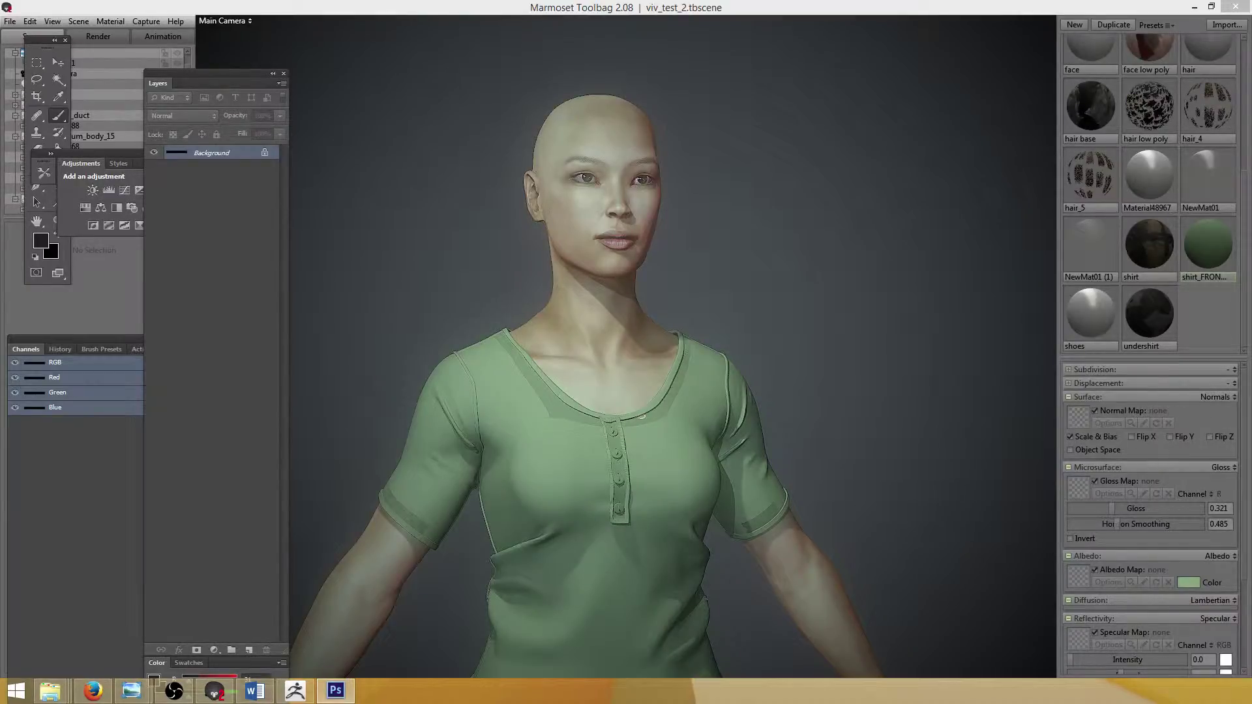
click(139, 22)
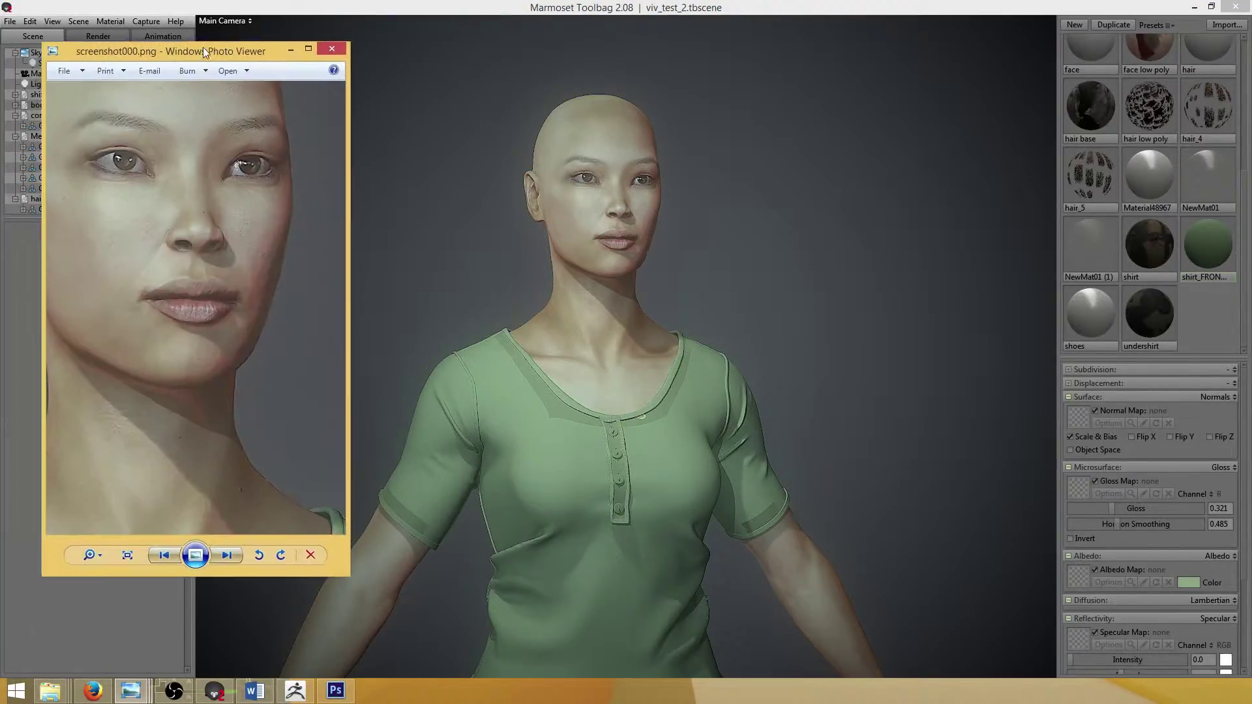
scroll(167, 251, up, 2)
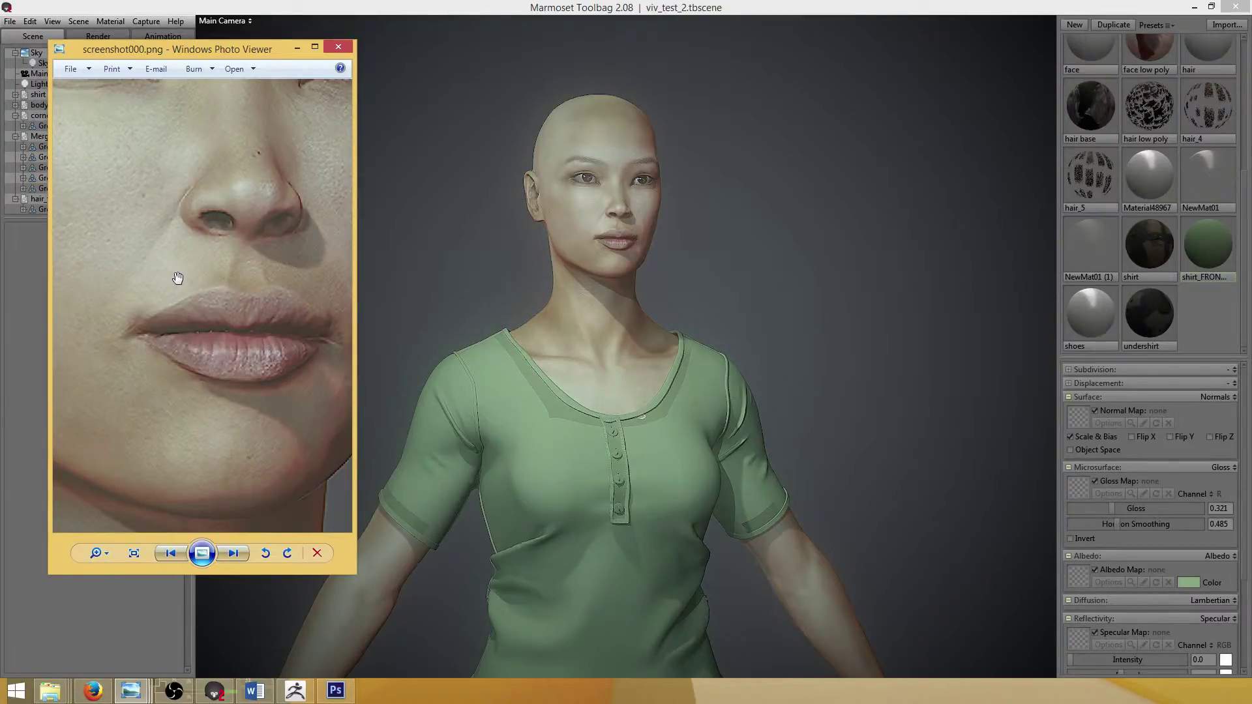
scroll(171, 279, up, 1)
scroll(172, 282, down, 3)
scroll(174, 284, down, 4)
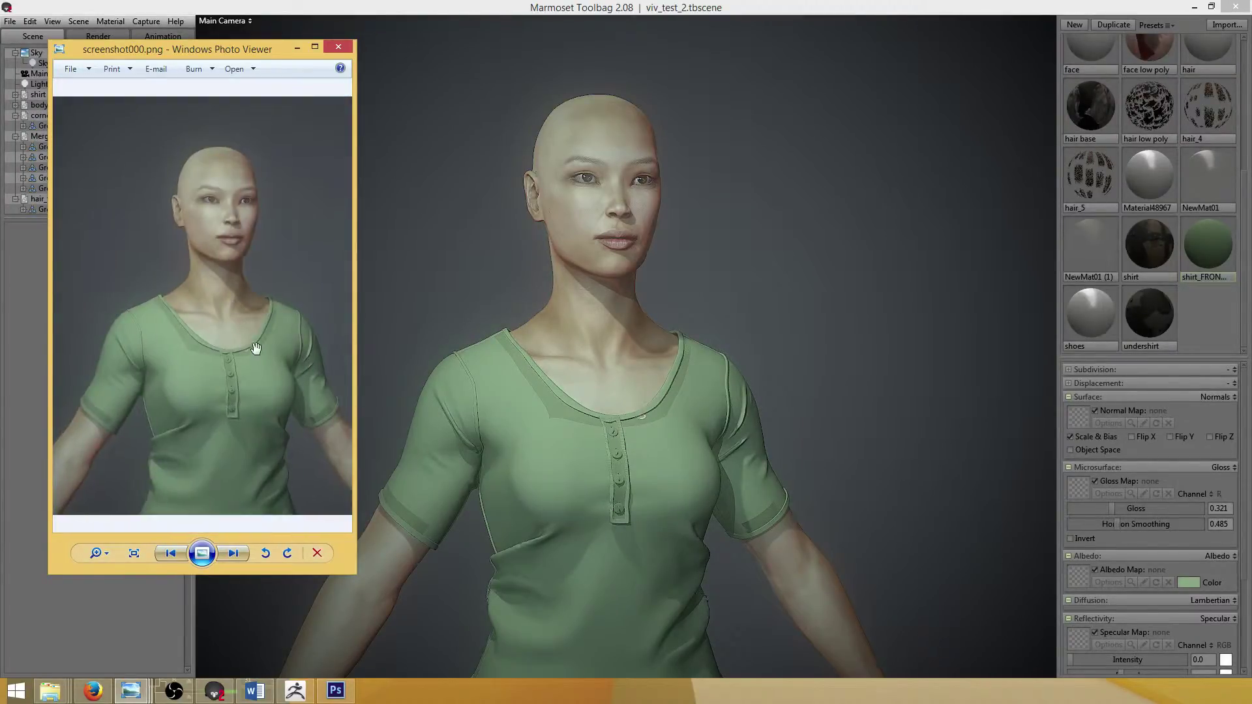
scroll(257, 350, up, 2)
scroll(254, 345, down, 3)
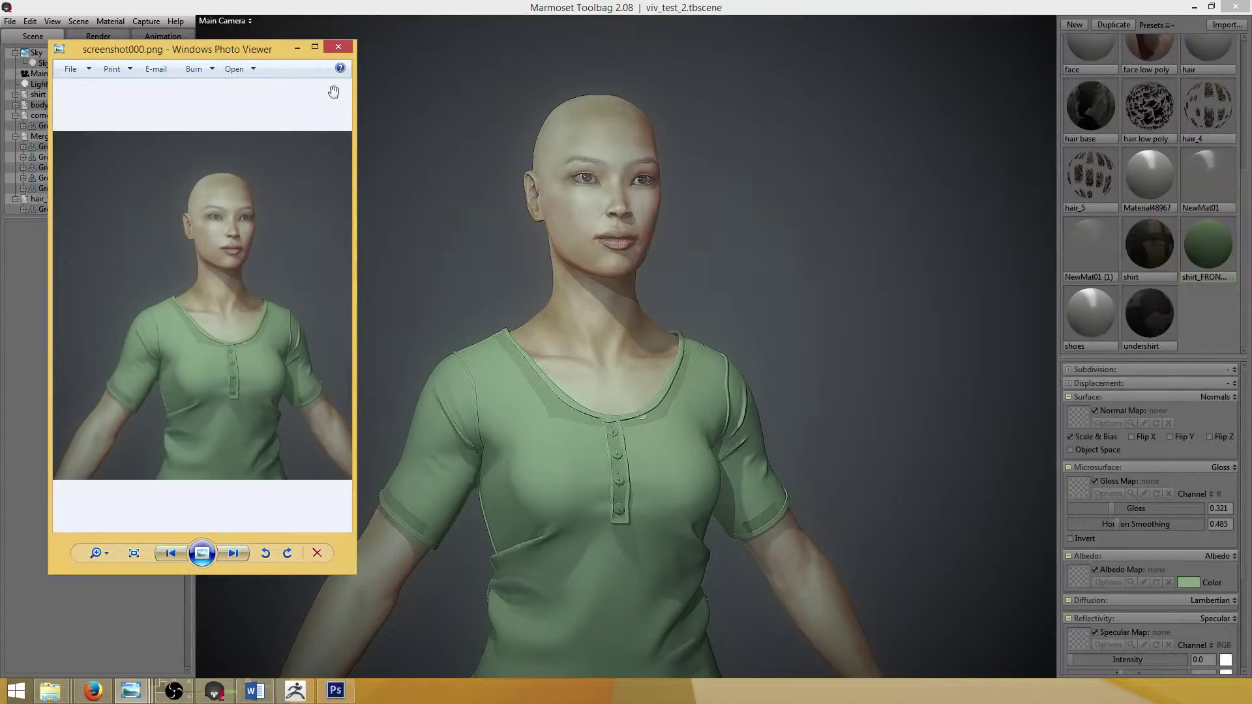
click(344, 46)
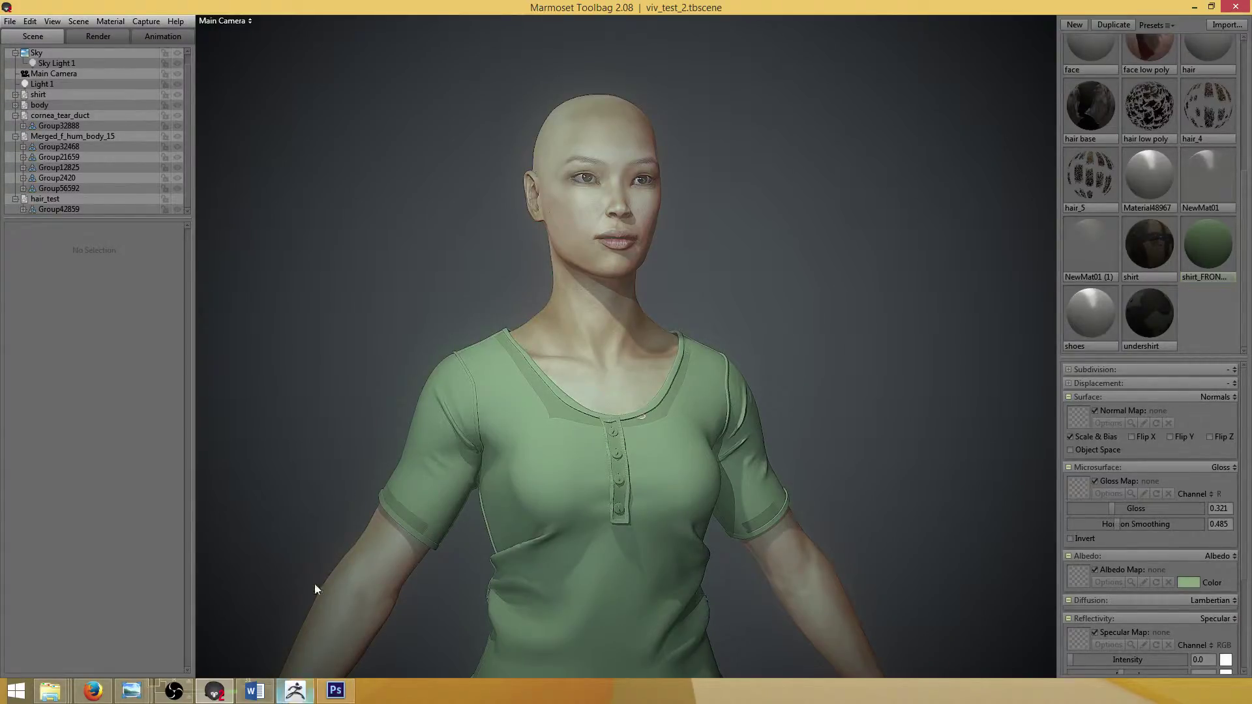
Close Photoshop and the remaining screenshot000.png preview
key(alt+Tab)
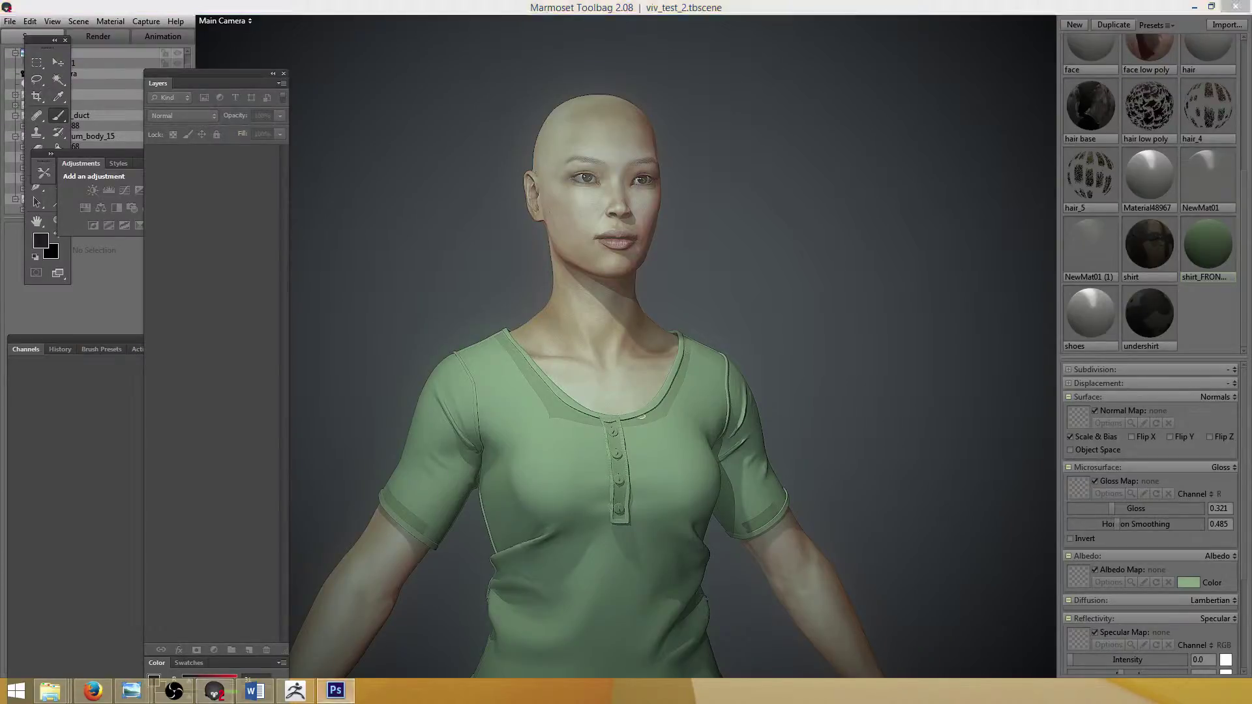
click(9, 328)
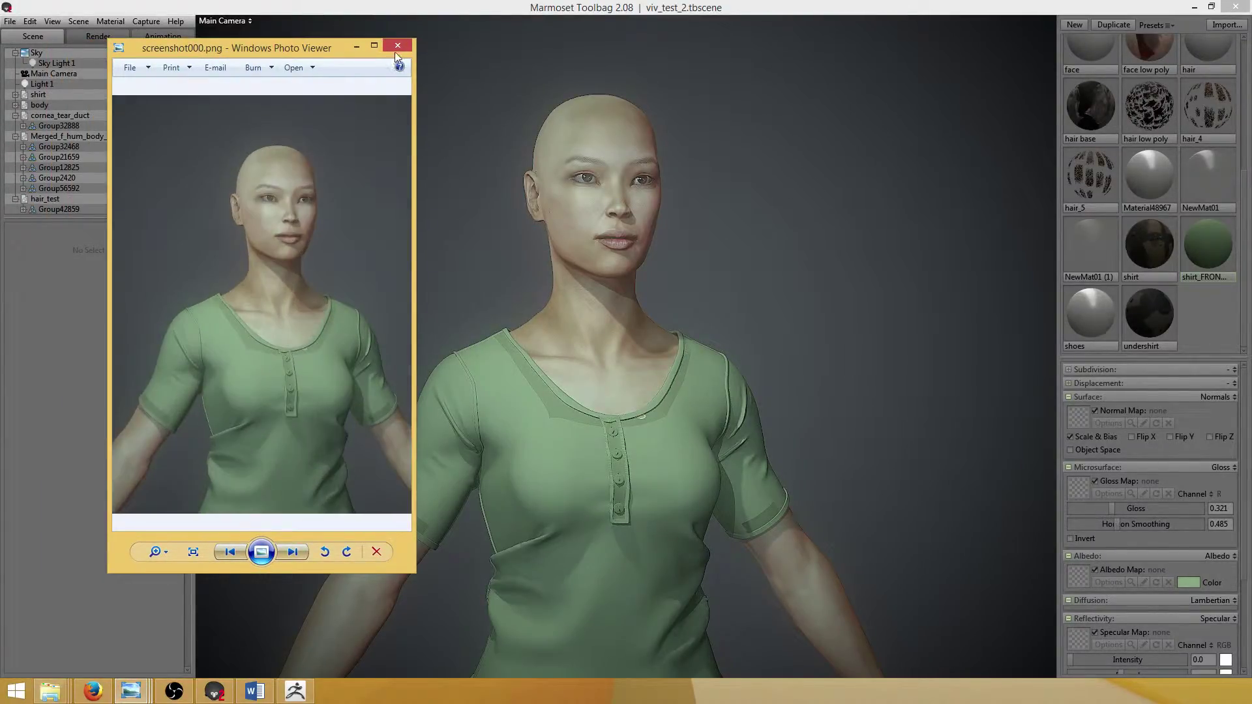
click(396, 52)
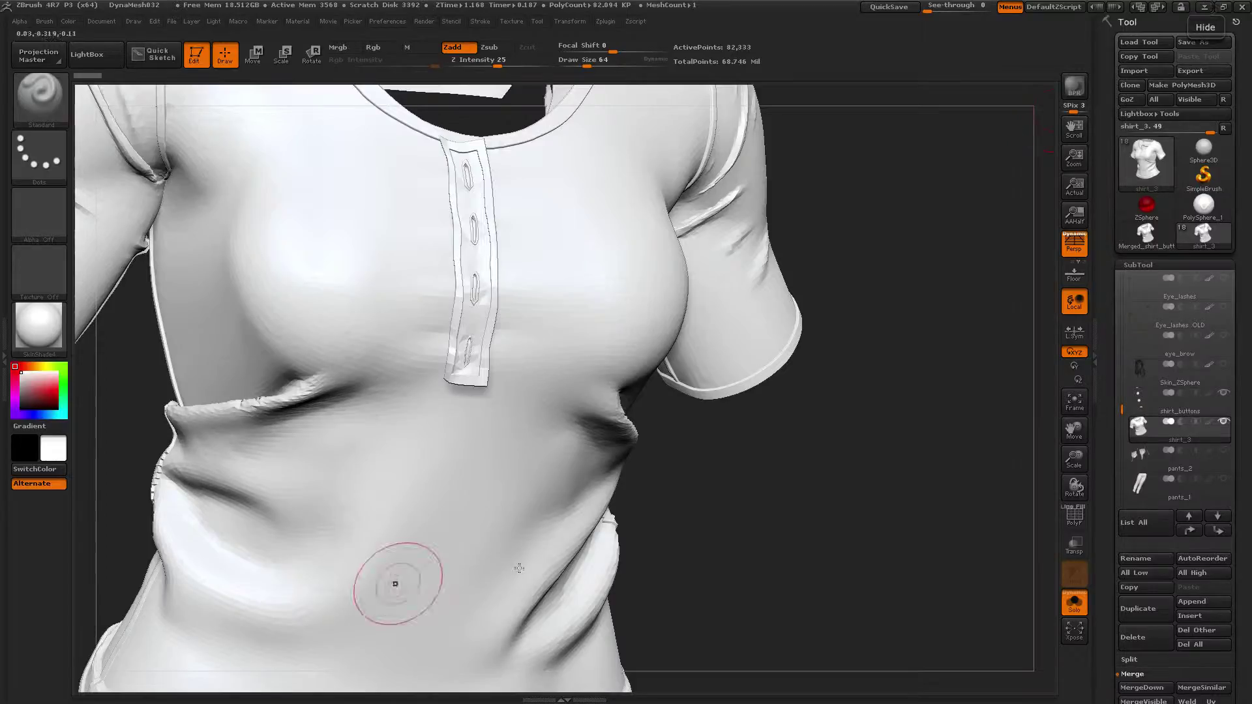
Inspect the isolated shirt_3 mesh in ZBrush from the front and sides, including its button placket and folds
mouse_move(813, 489)
alt+mouse_down()
mouse_move(803, 563)
mouse_move(761, 520)
mouse_move(822, 467)
mouse_move(847, 497)
alt+mouse_up()
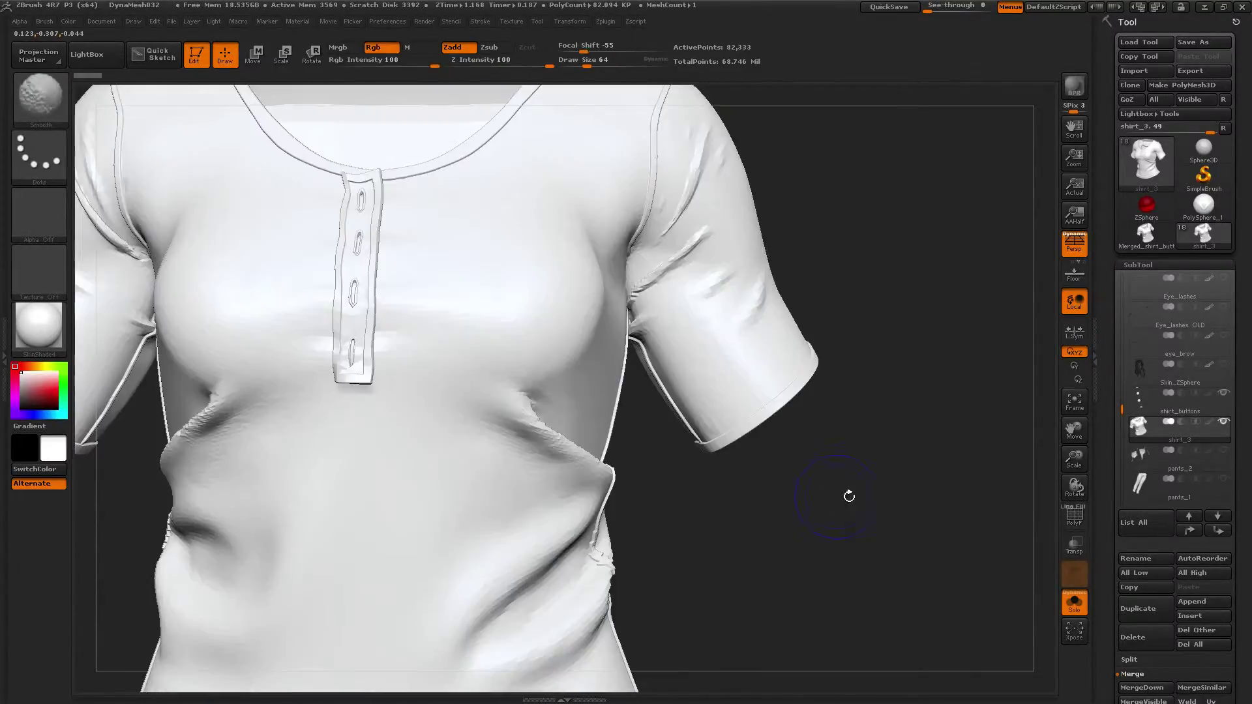
drag(1071, 460, 1076, 444)
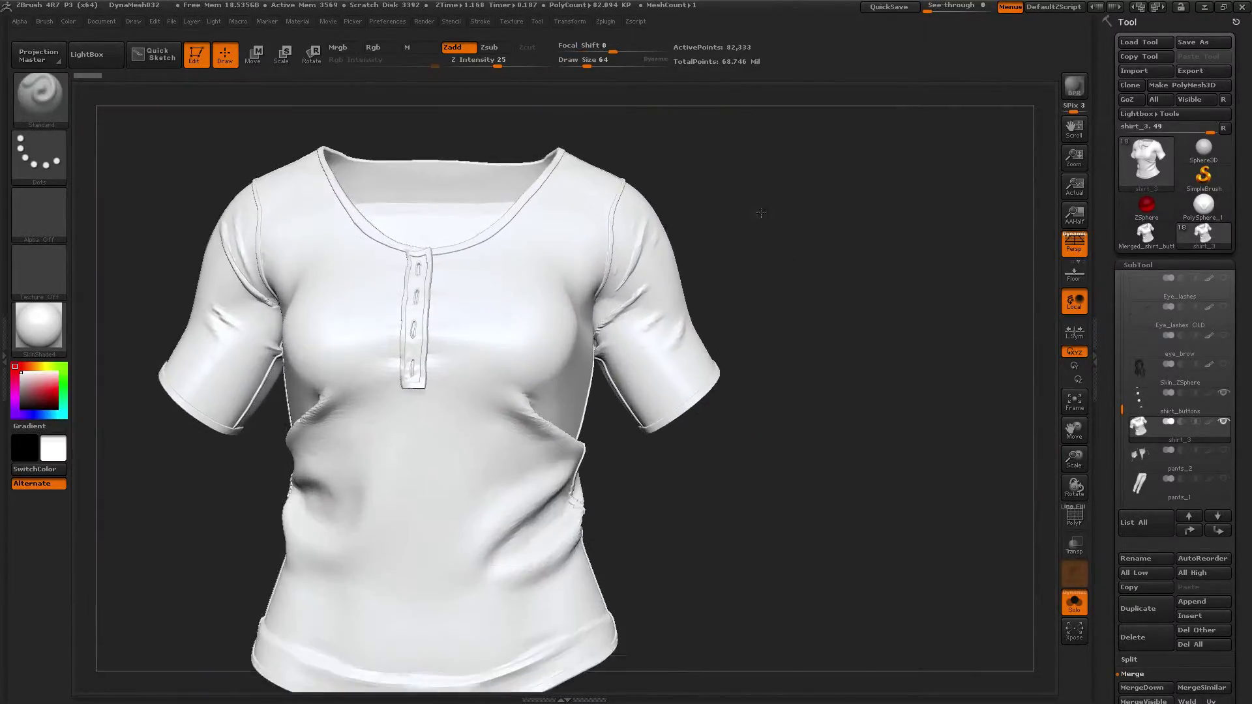
drag(847, 339, 627, 349)
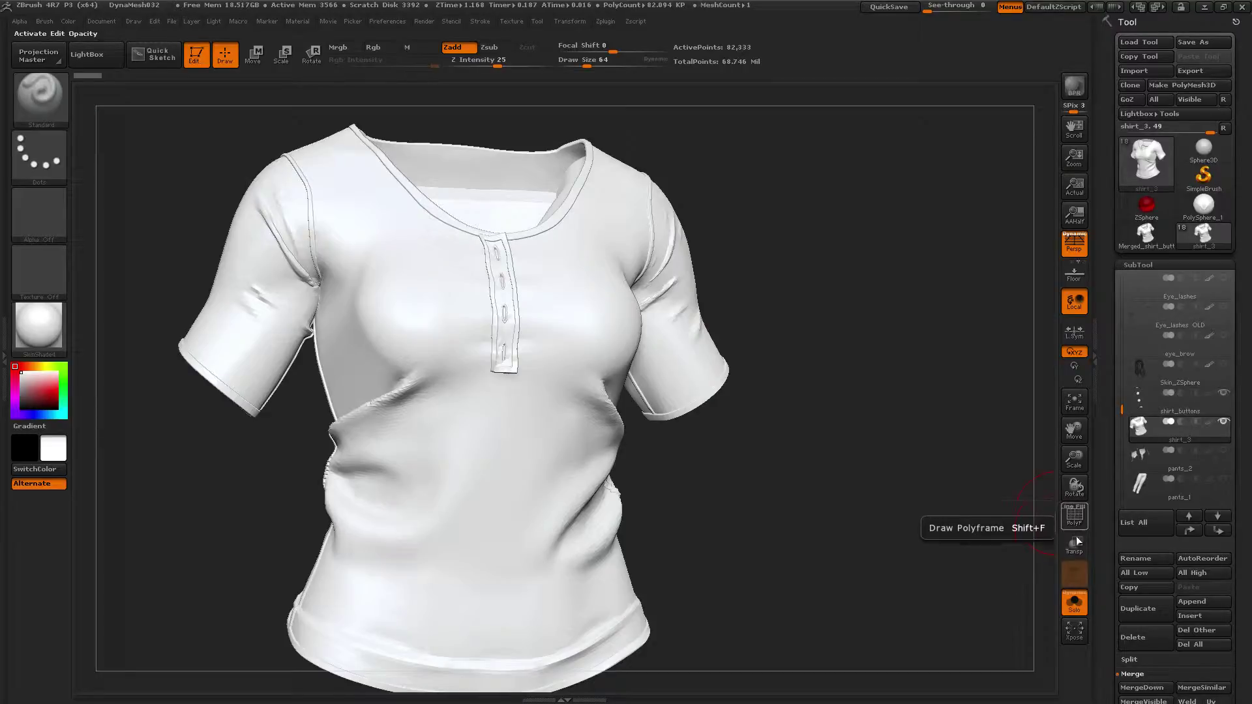
click(1077, 552)
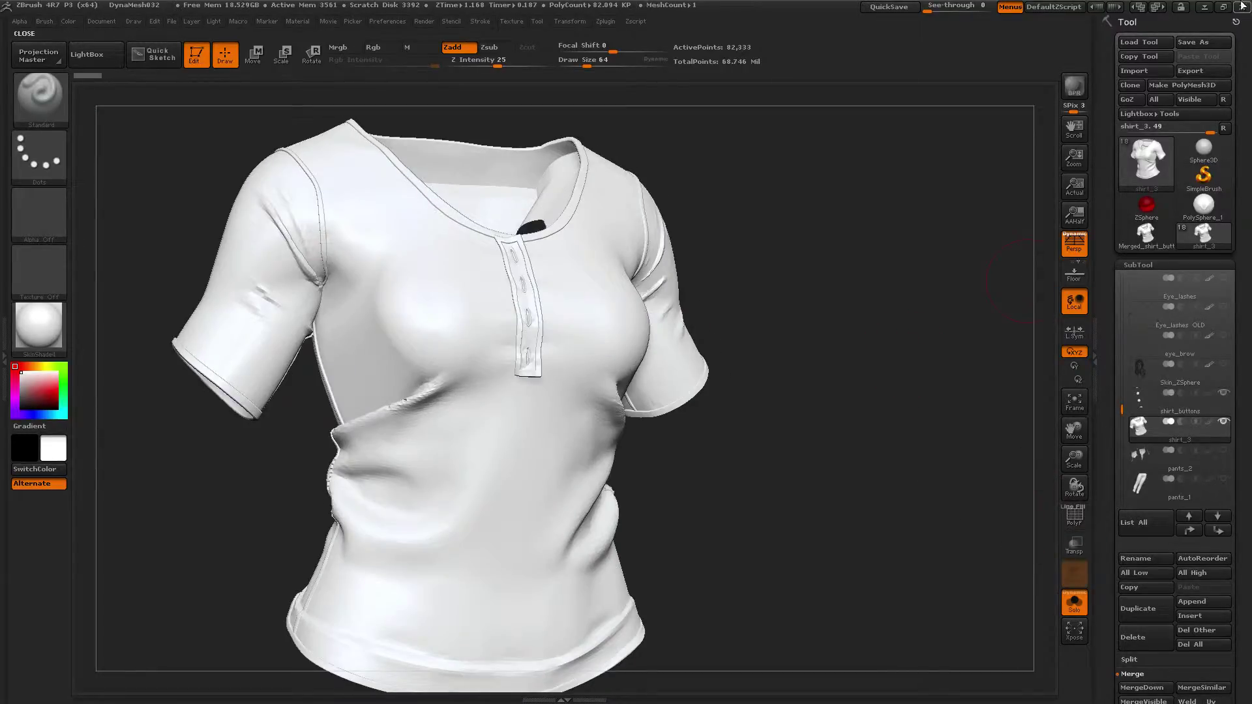
click(1205, 6)
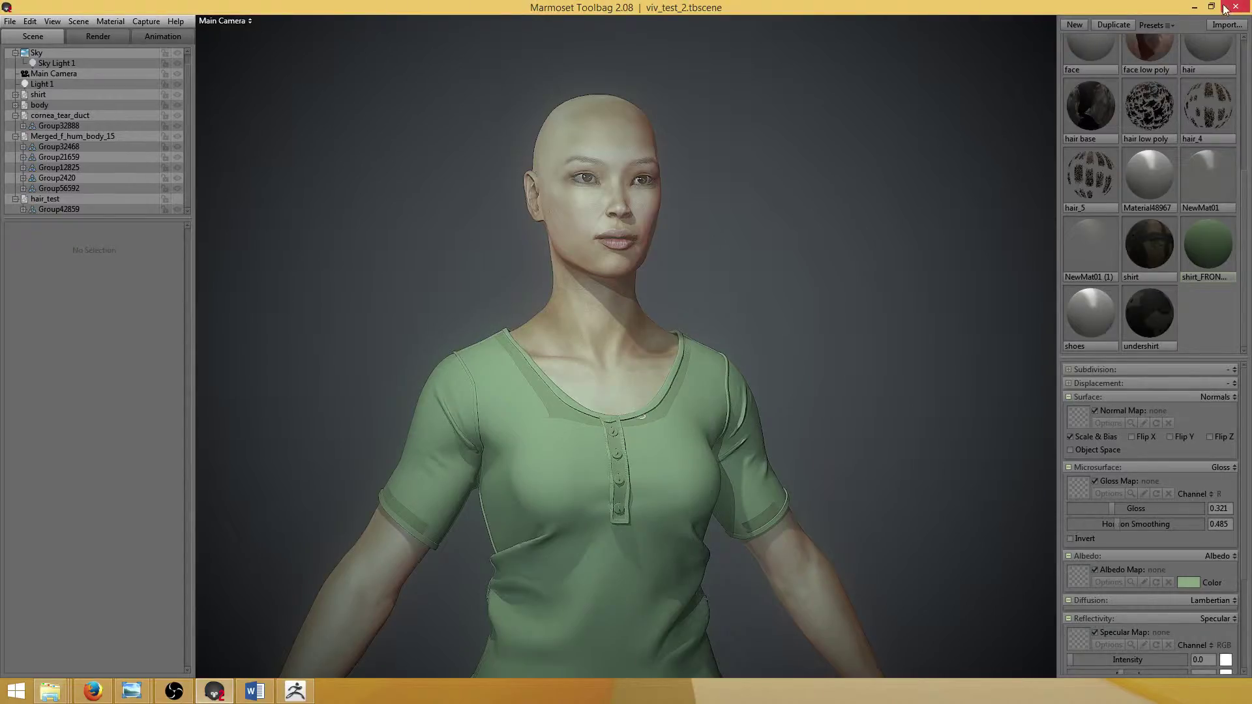
click(1197, 6)
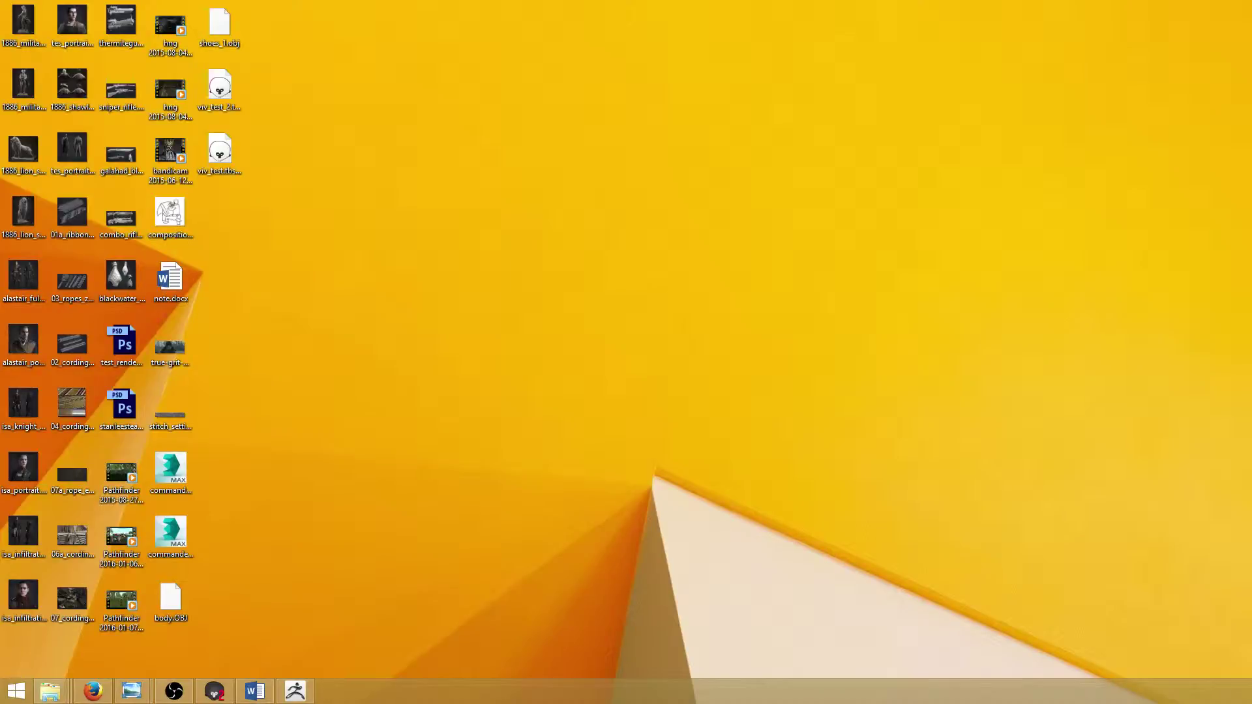
key(super+d)
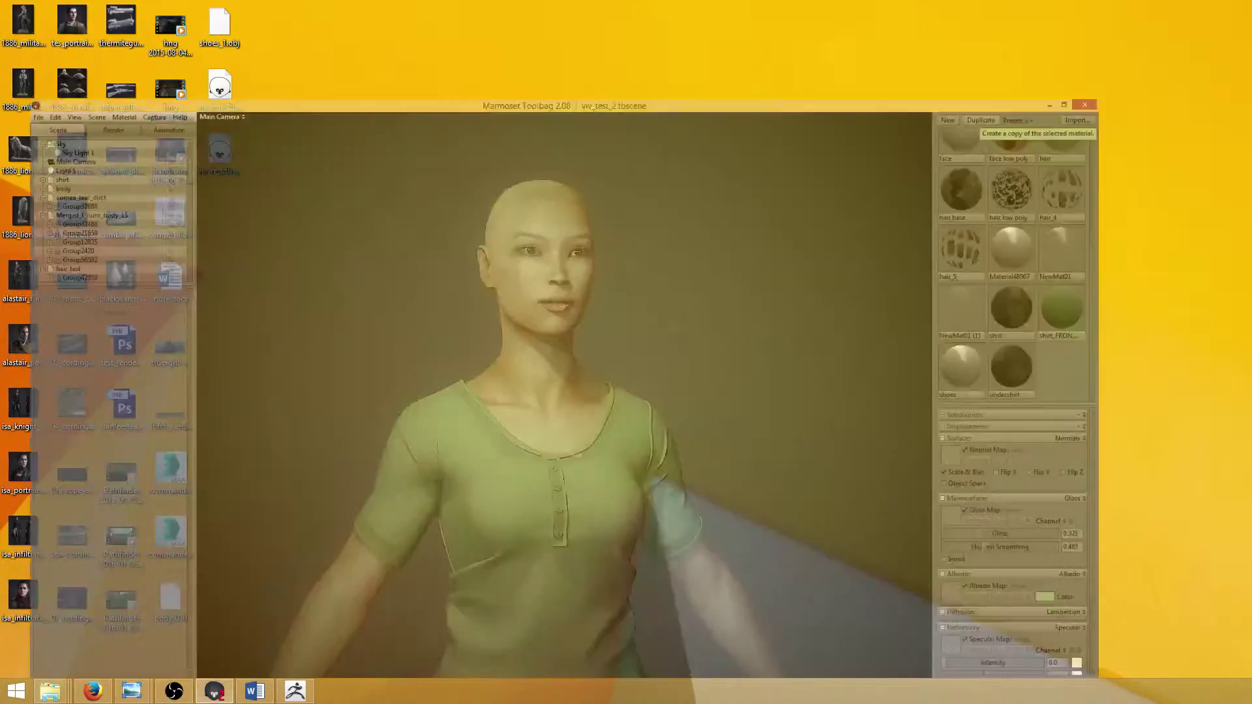
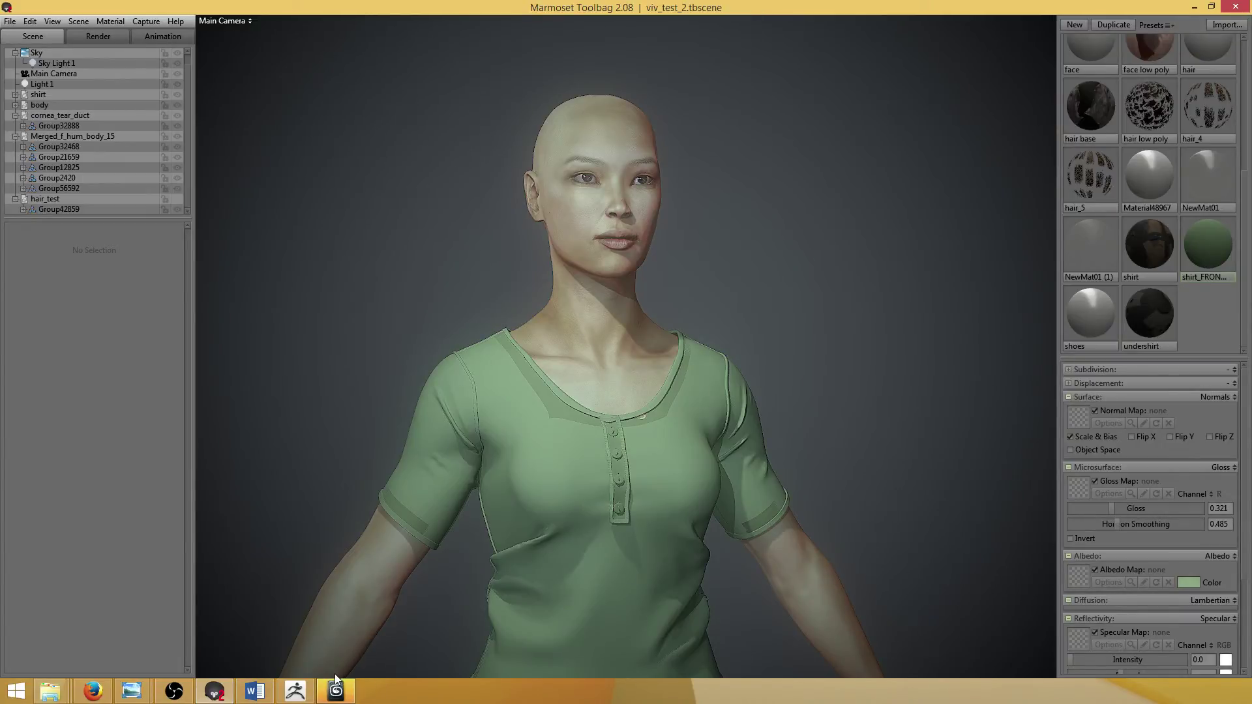
Switch to 3ds Max, open the recent scene vivian_2.max and dismiss the isolation notice and welcome screen
click(336, 695)
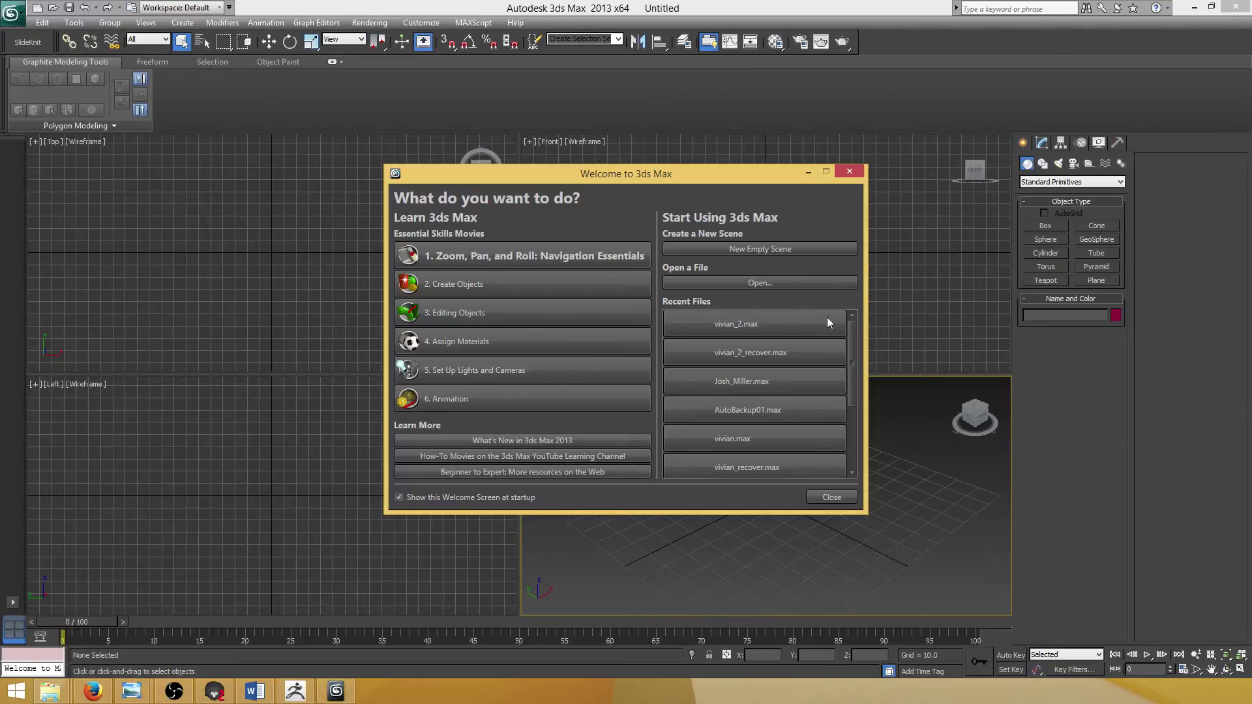
click(792, 319)
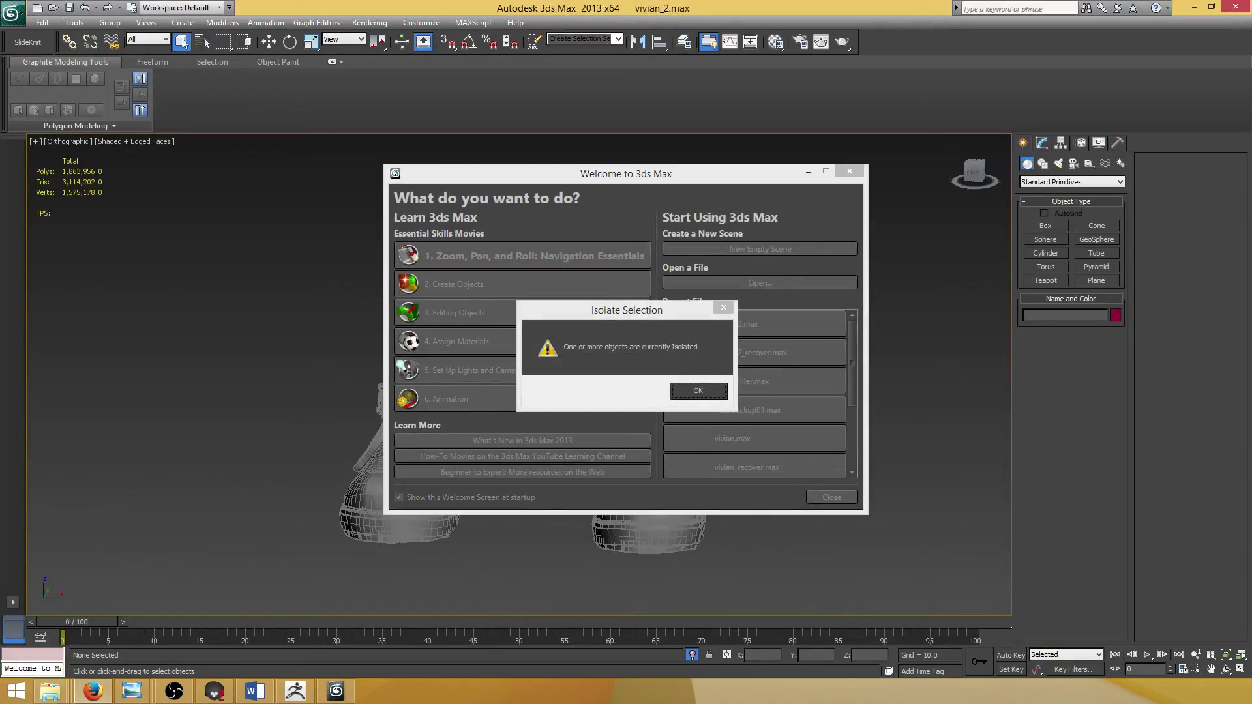
click(697, 391)
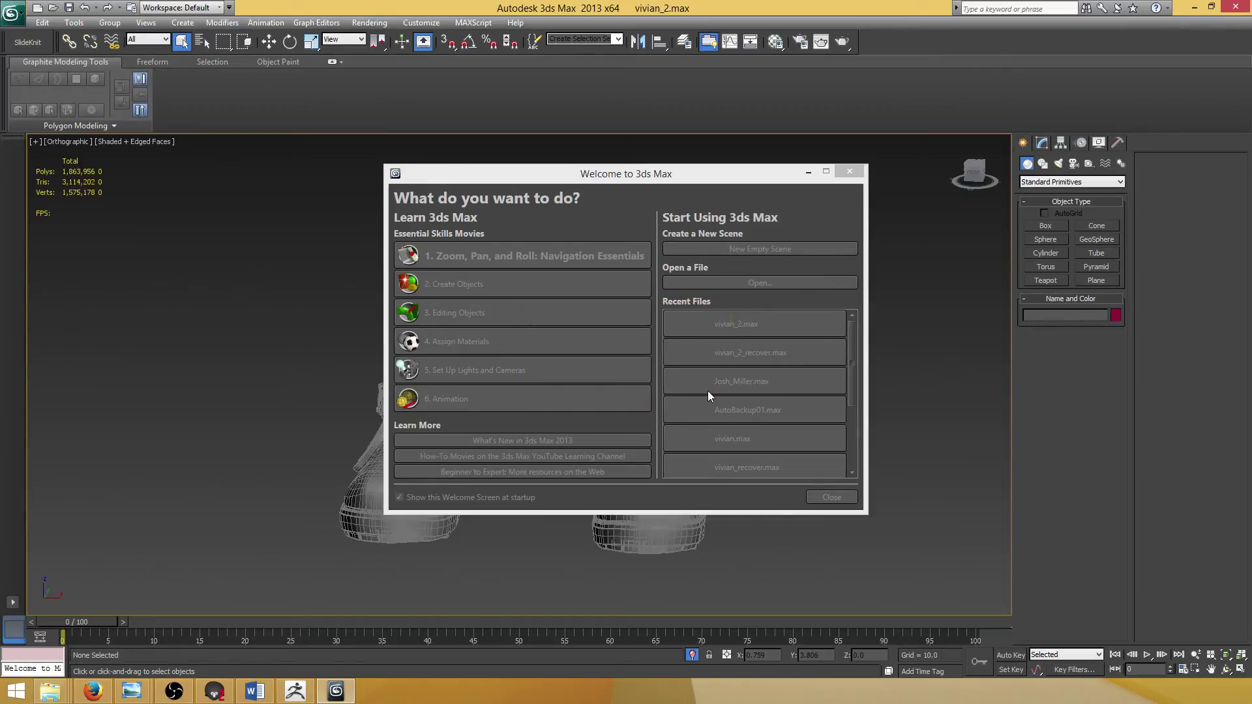
key(Escape)
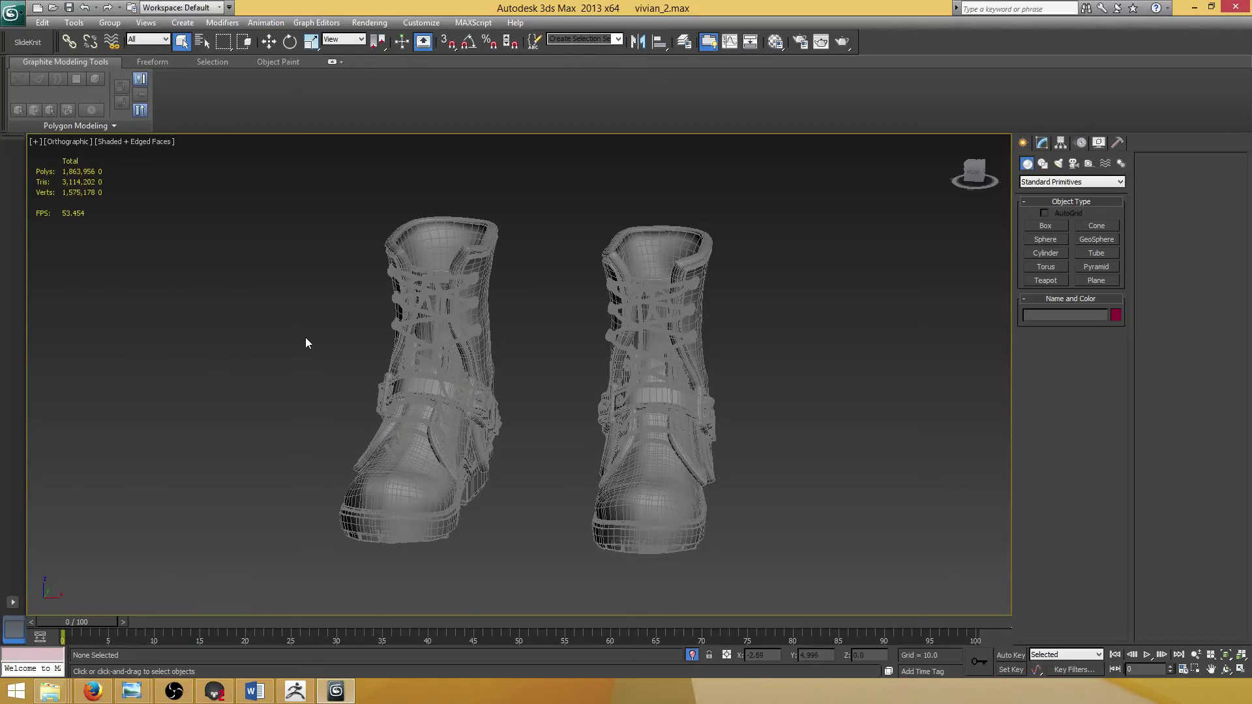
End the isolation of the boots to show the whole character and frame the checker-textured shirt on the upper body
scroll(305, 337, down, 4)
alt+middle_drag(352, 311, 409, 339)
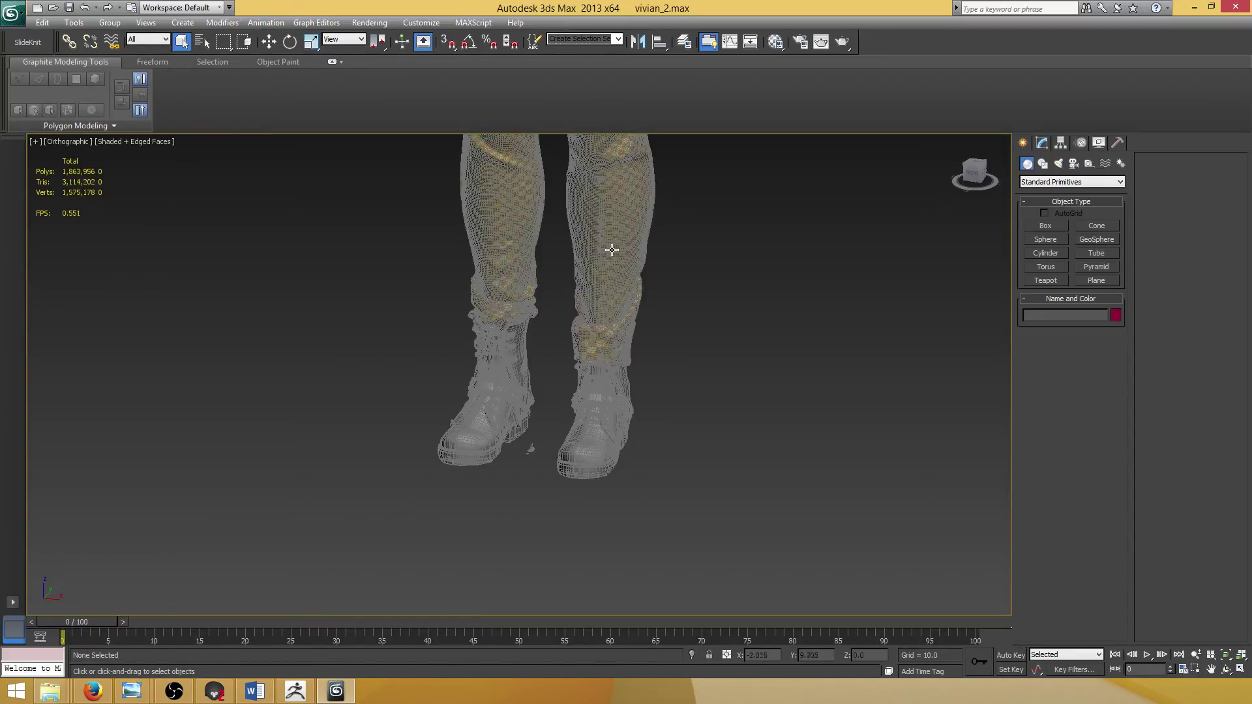
scroll(537, 467, up, 4)
middle_drag(569, 212, 587, 370)
scroll(589, 359, up, 5)
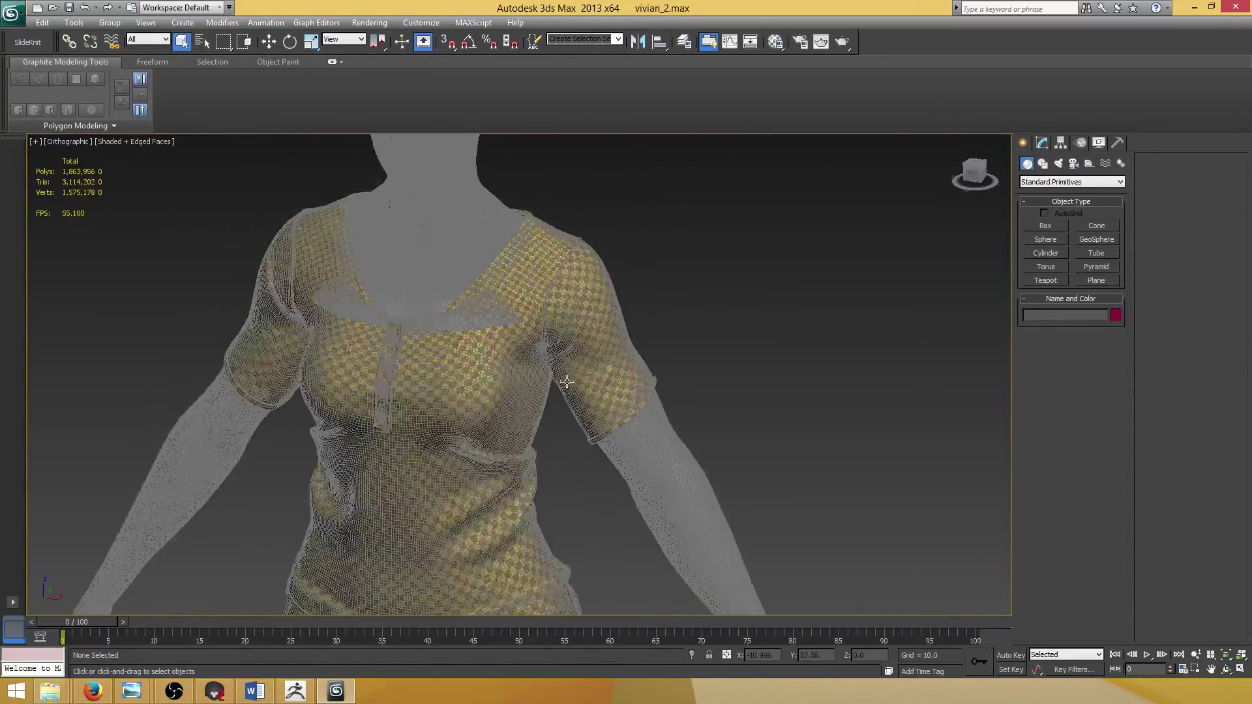
Select the shirt_3 mesh on the character and turn off the edged-faces display in the viewport
scroll(595, 353, down, 3)
click(610, 362)
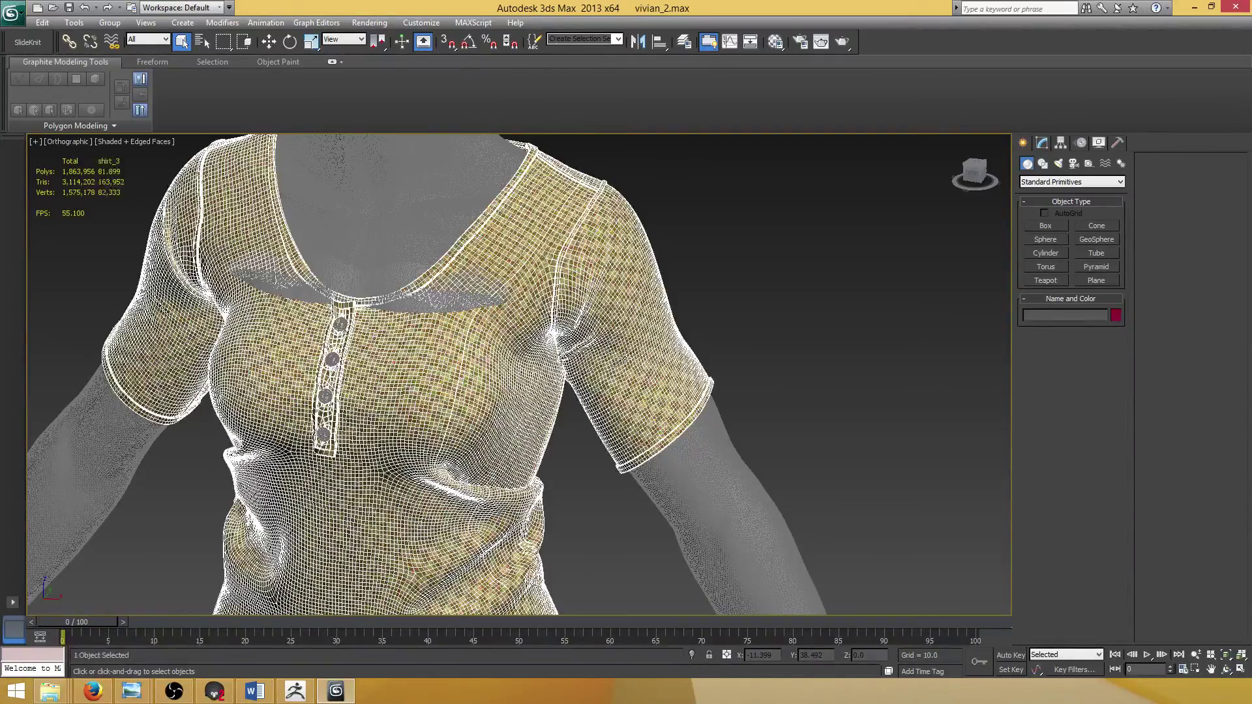
scroll(663, 341, down, 4)
scroll(652, 349, up, 5)
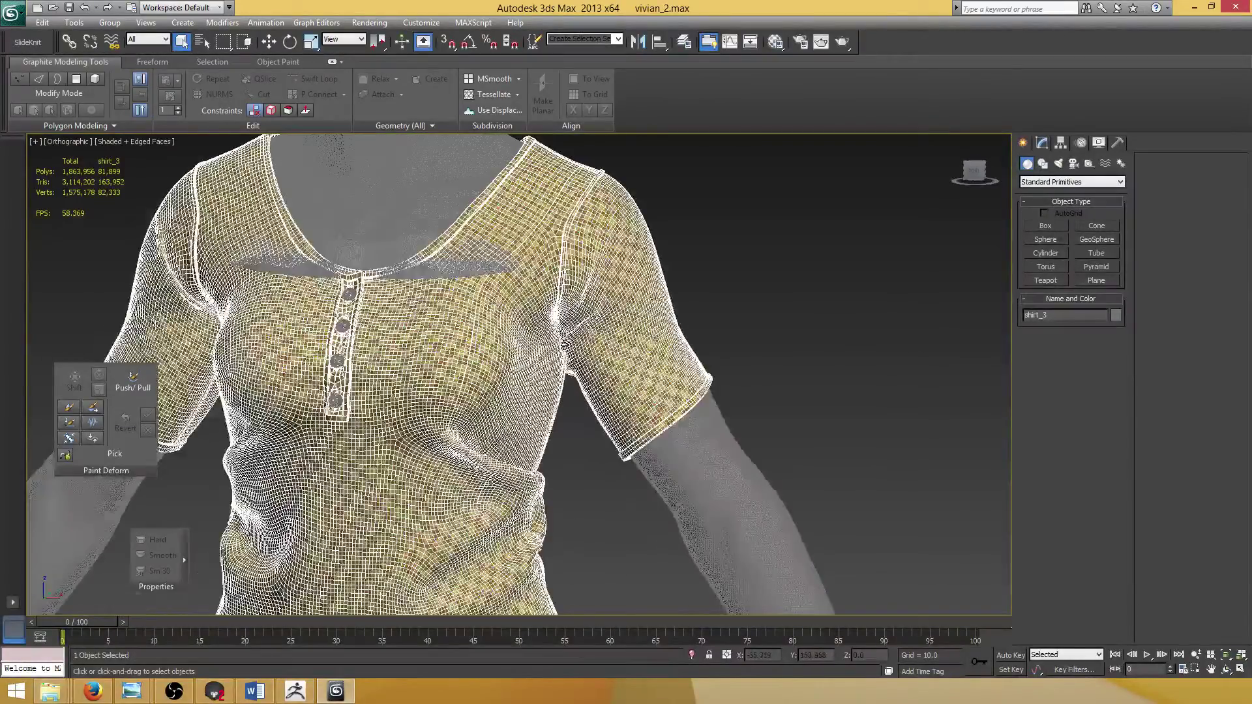
key(F4)
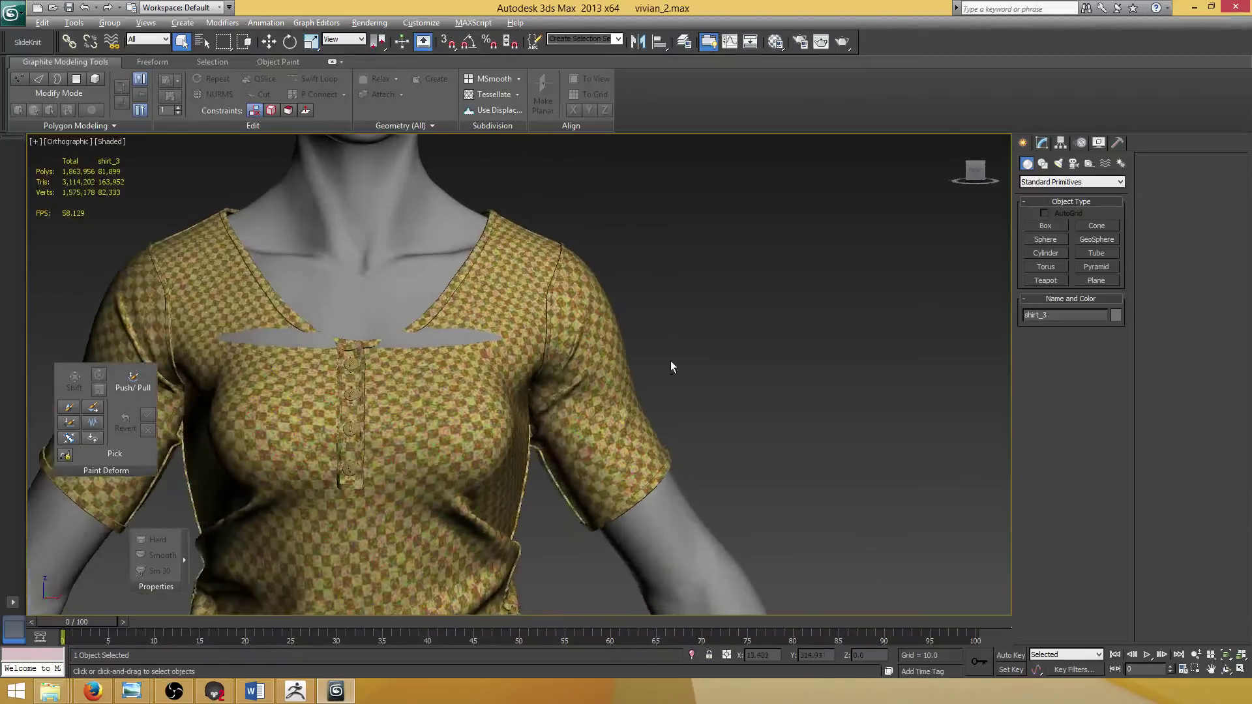
Isolate the selected shirt and frame the opening of one sleeve at an angle
scroll(671, 363, down, 3)
click(692, 654)
scroll(690, 341, up, 5)
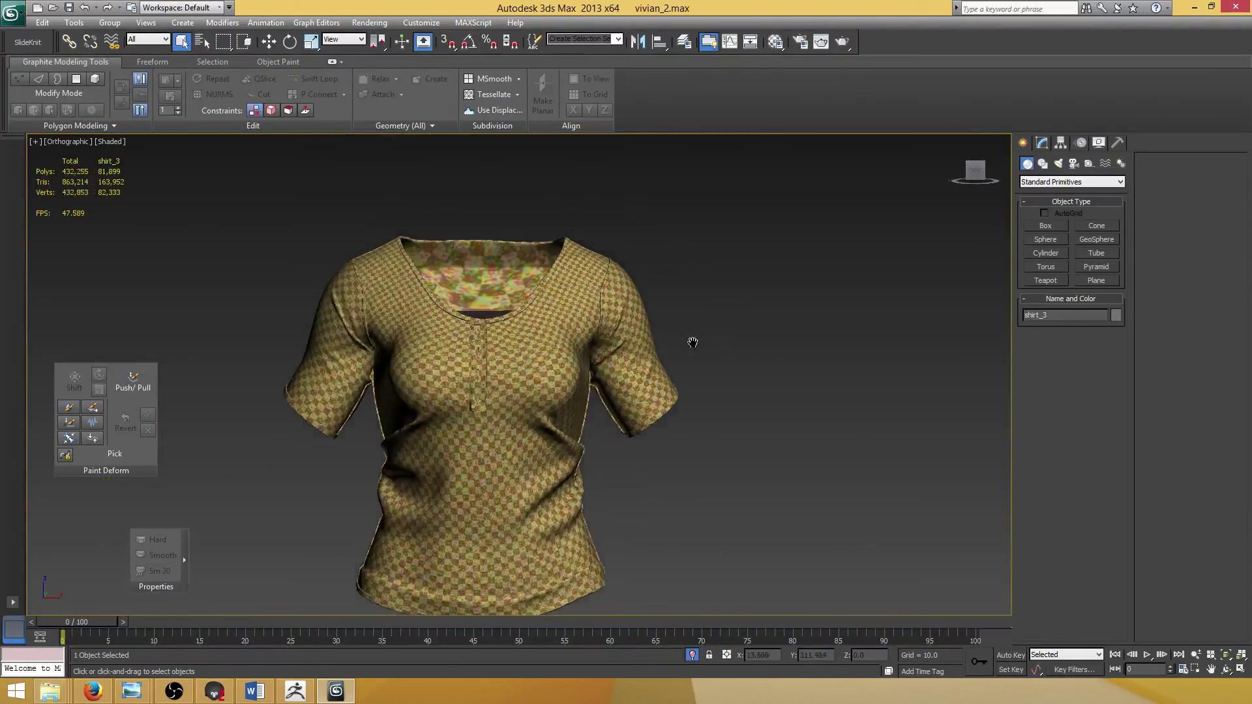
click(686, 335)
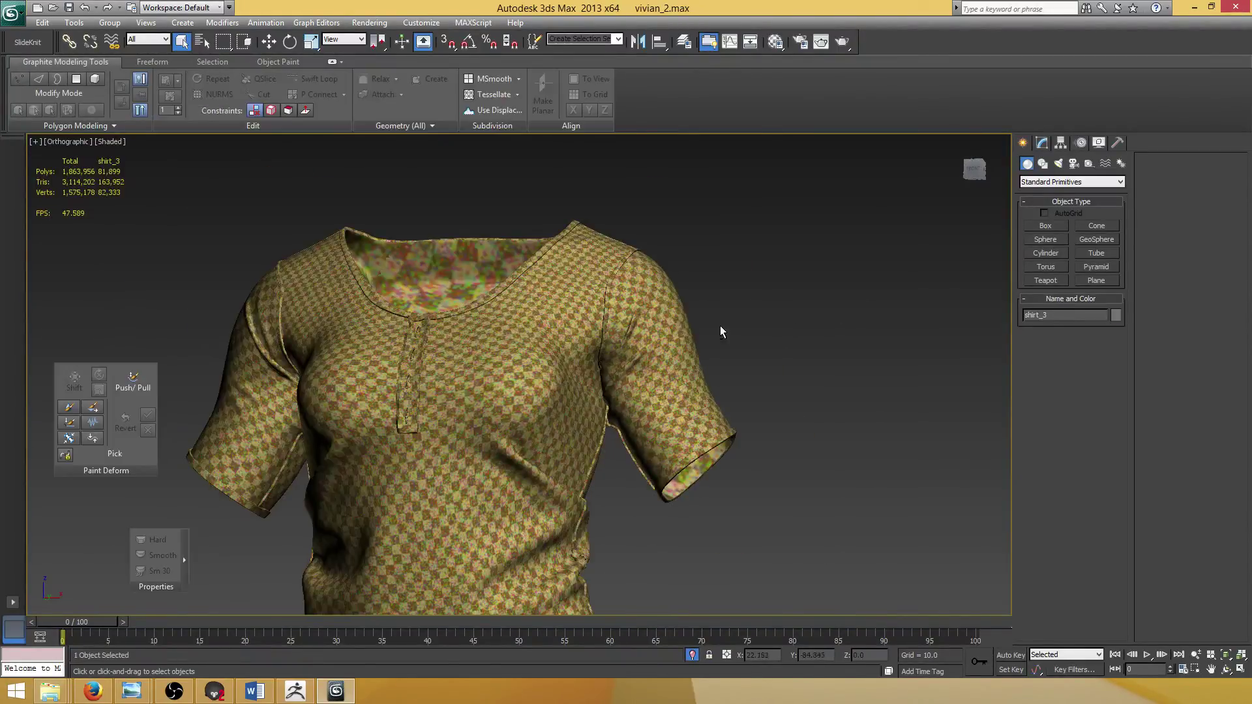
mouse_move(720, 326)
alt+middle_down()
mouse_move(729, 279)
mouse_move(794, 254)
mouse_move(793, 272)
mouse_move(751, 279)
mouse_move(815, 288)
alt+middle_up()
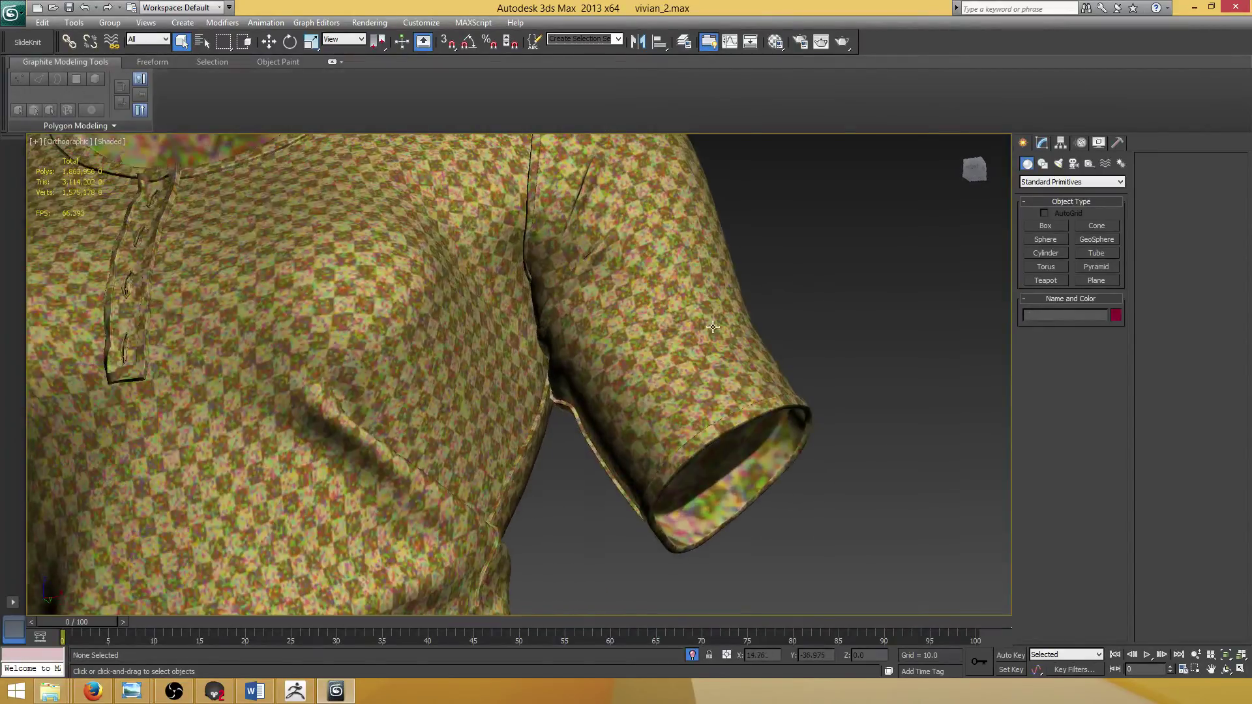
Enter polygon-level editing of the shirt and show edged faces while framing the inside of the sleeve cuff
click(1043, 145)
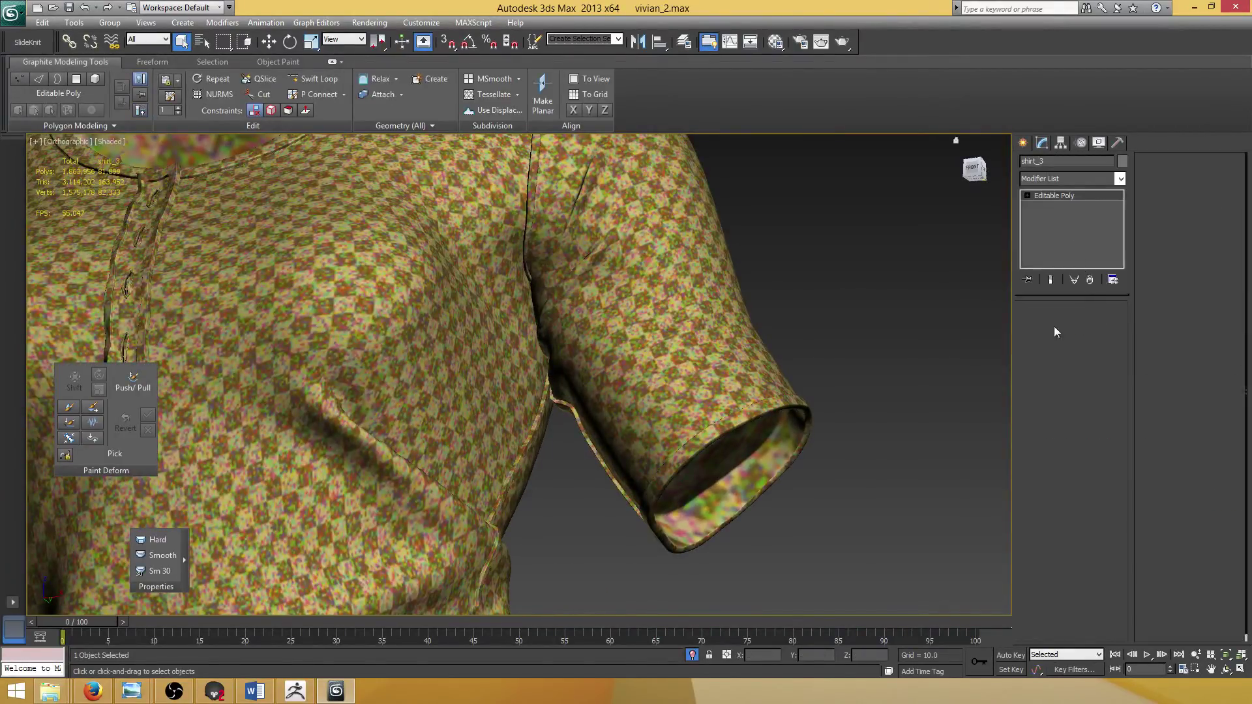
click(706, 343)
key(4)
alt+middle_drag(647, 340, 867, 447)
mouse_move(789, 419)
alt+middle_down()
mouse_move(664, 415)
mouse_move(667, 378)
alt+middle_up()
click(664, 415)
key(F3)
key(F3)
key(F4)
scroll(587, 403, up, 8)
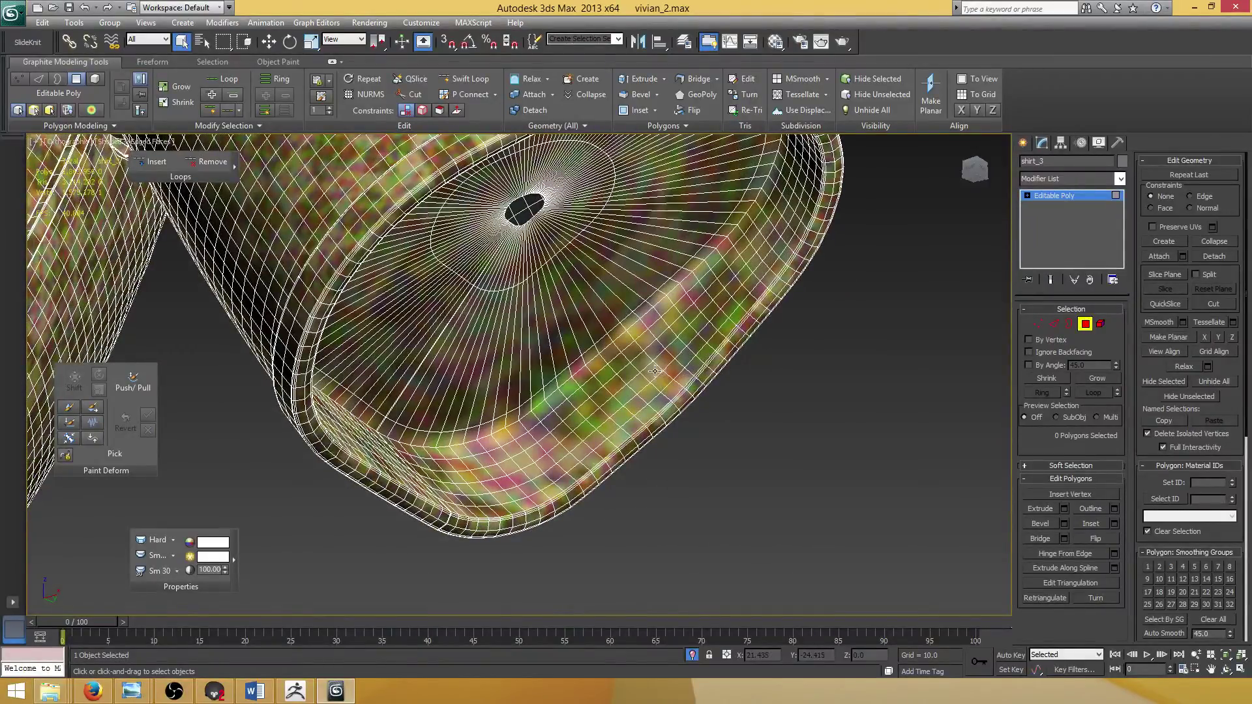
Select the full loop of polygons just inside the sleeve cuff's rim and delete it
click(661, 379)
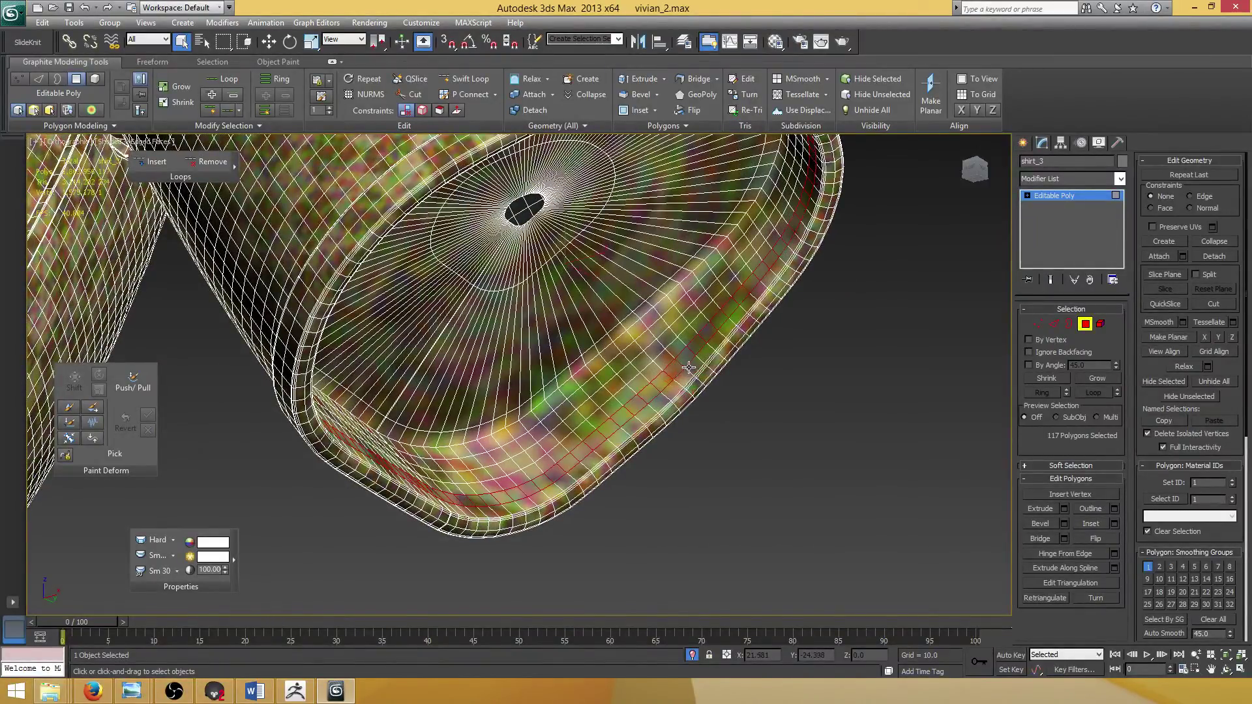
scroll(626, 370, down, 5)
alt+middle_drag(626, 370, 513, 346)
scroll(551, 359, up, 3)
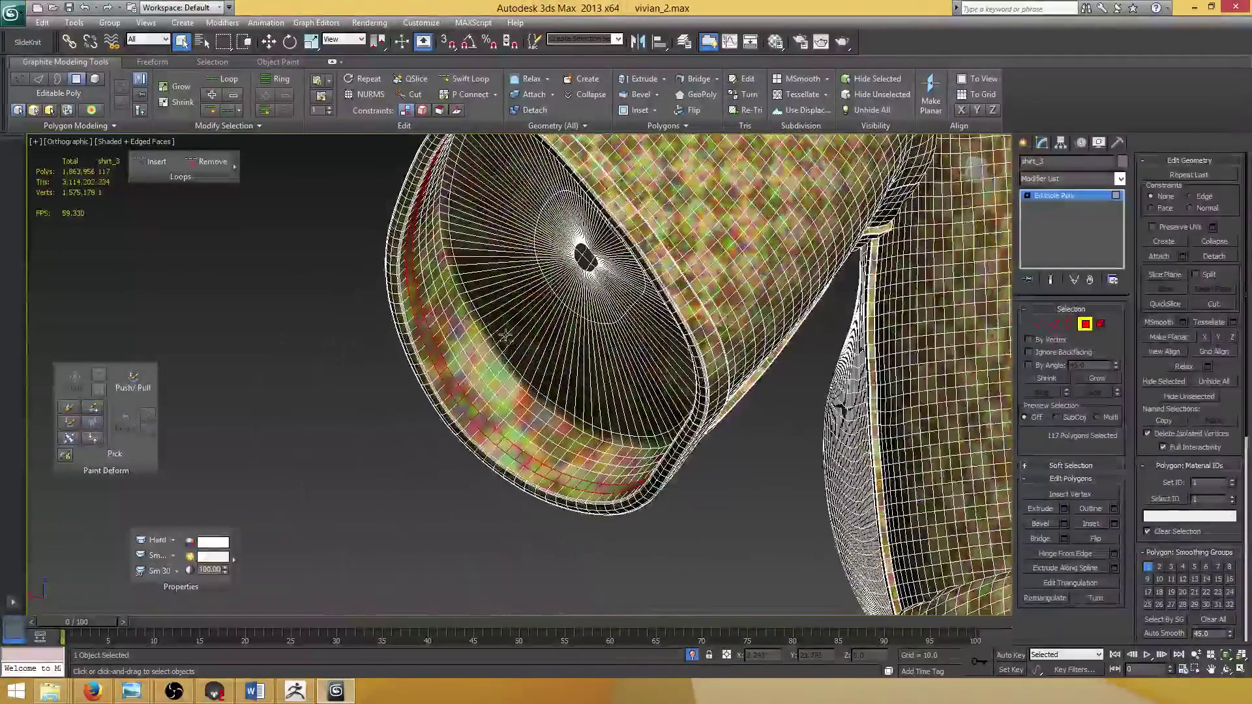
key(Delete)
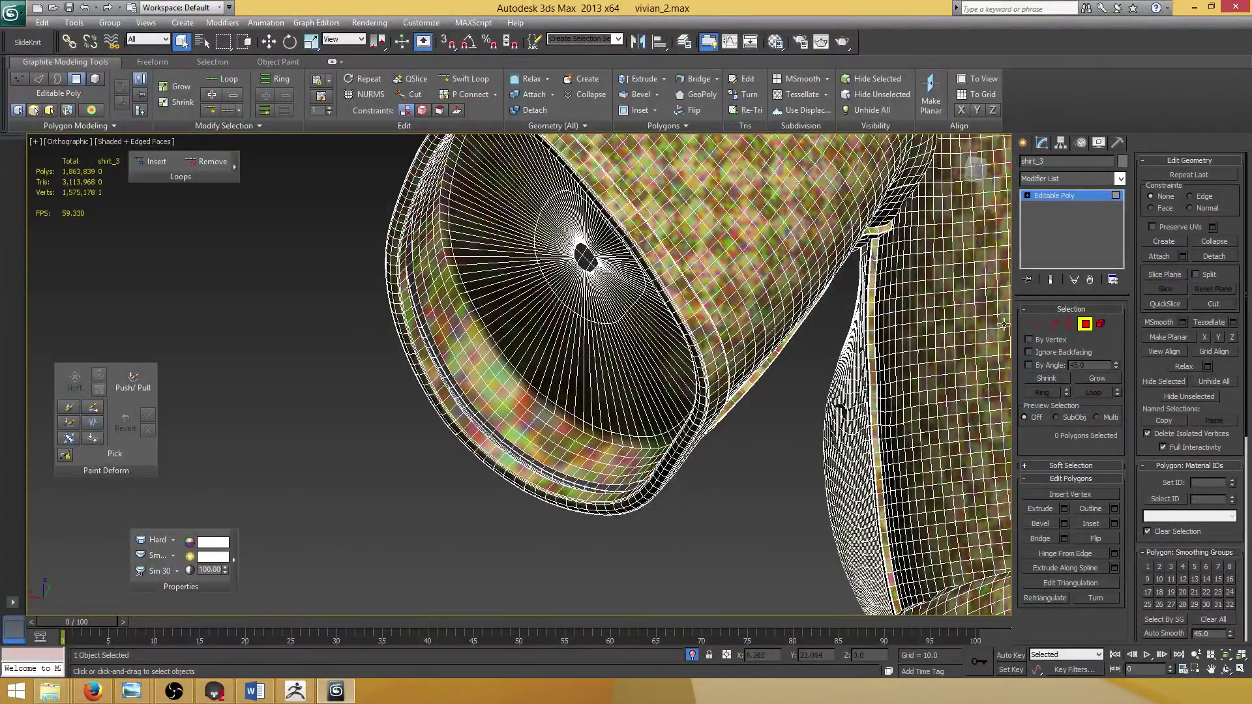
Select the separated inner cap of the sleeve as an element and delete it
click(1085, 324)
click(1101, 324)
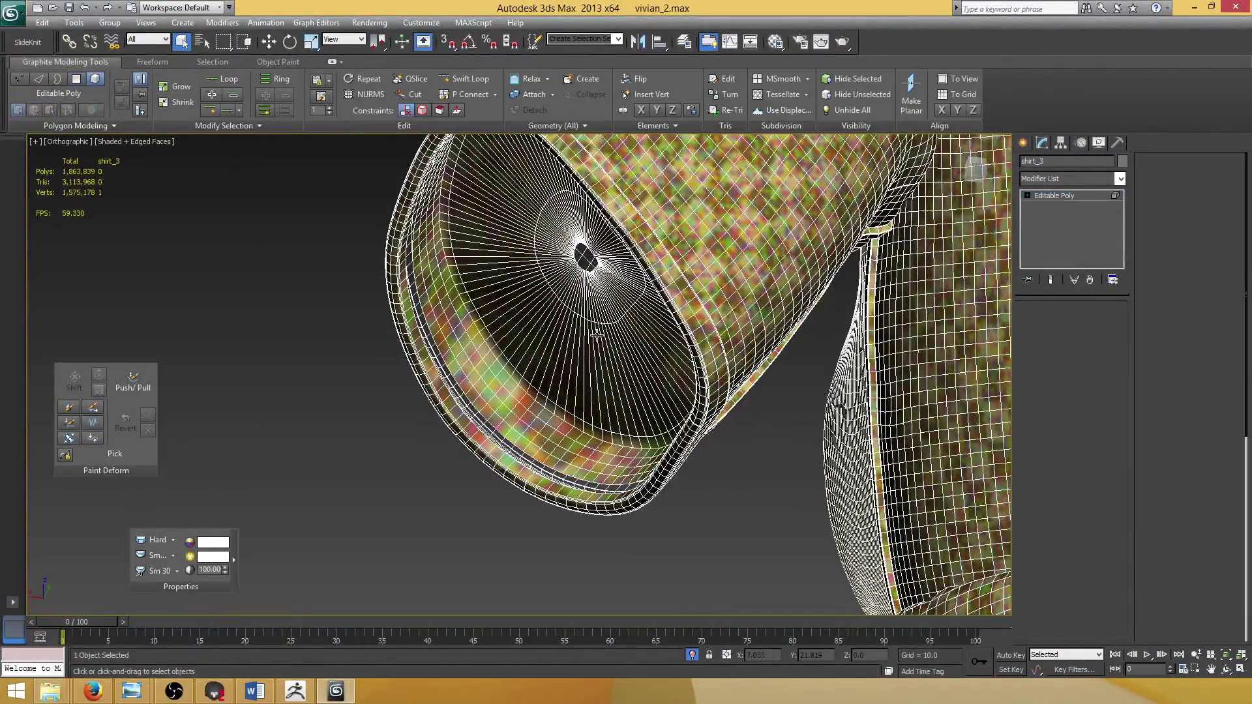
click(552, 318)
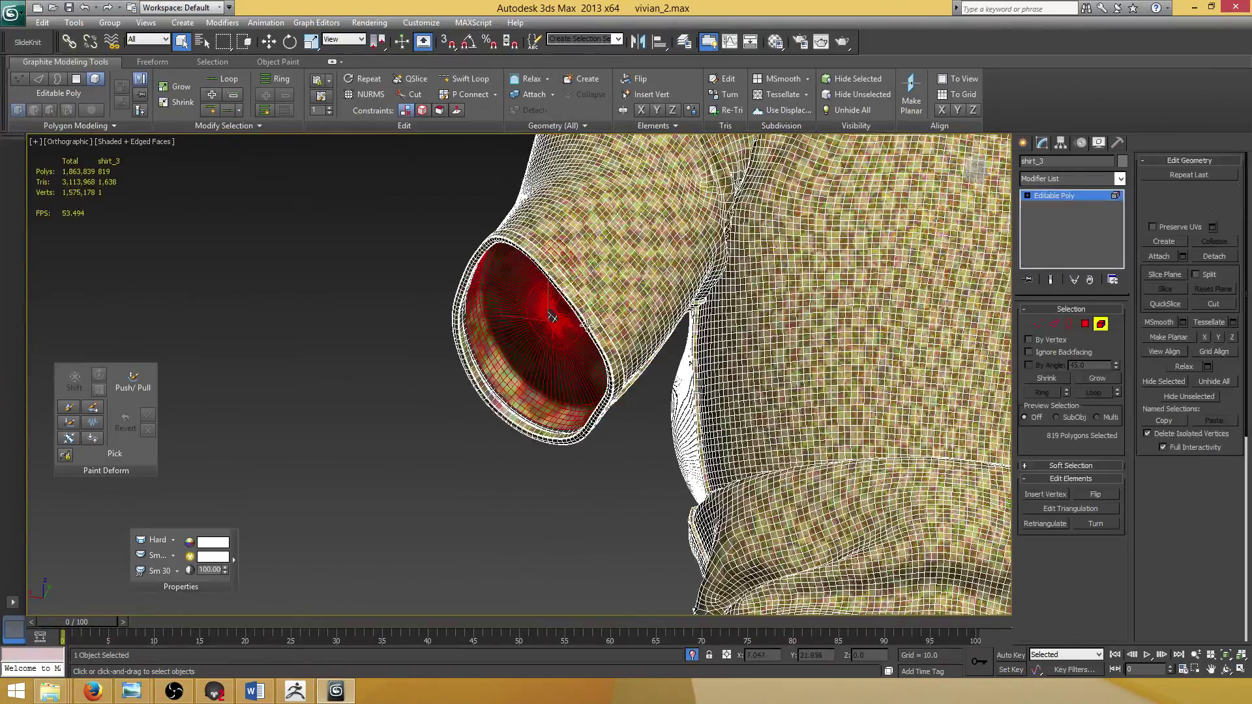
alt+middle_drag(552, 317, 534, 195)
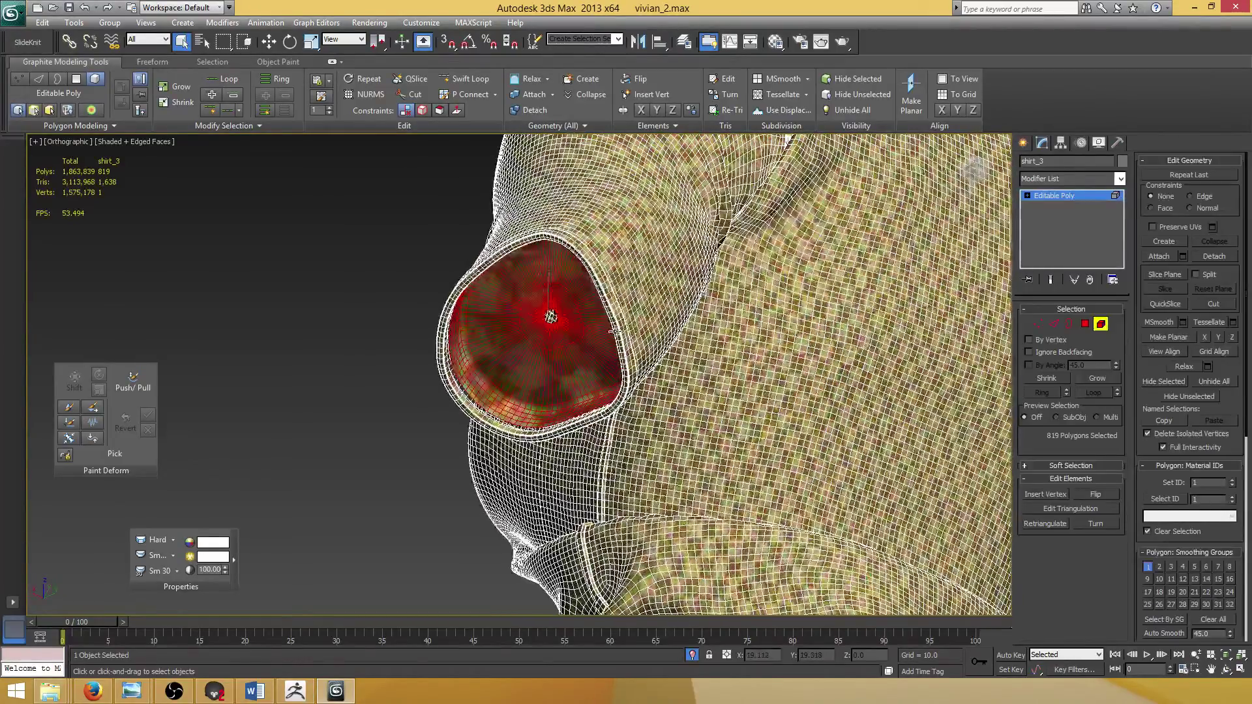
key(Delete)
Select the full loop of polygons just inside the opposite sleeve cuff's rim
alt+middle_drag(750, 297, 574, 287)
scroll(548, 356, up, 3)
alt+middle_drag(535, 326, 577, 352)
scroll(548, 356, up, 3)
click(1085, 323)
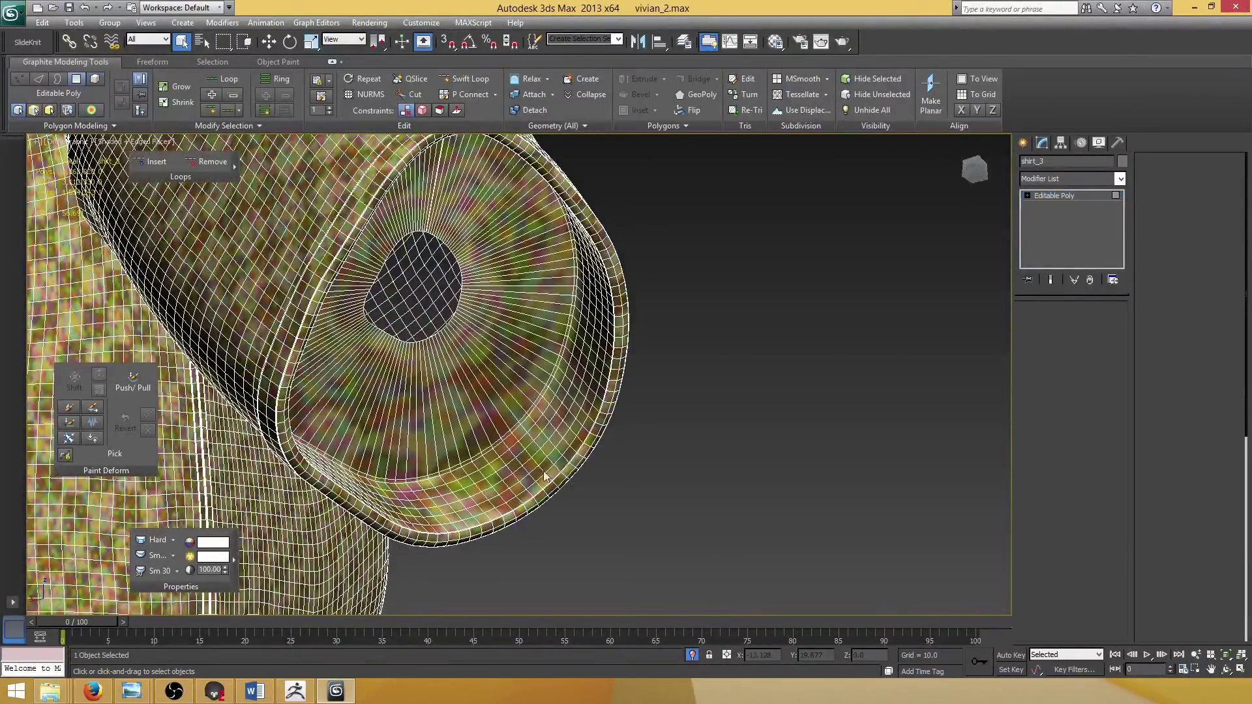
alt+middle_drag(551, 450, 541, 385)
click(589, 446)
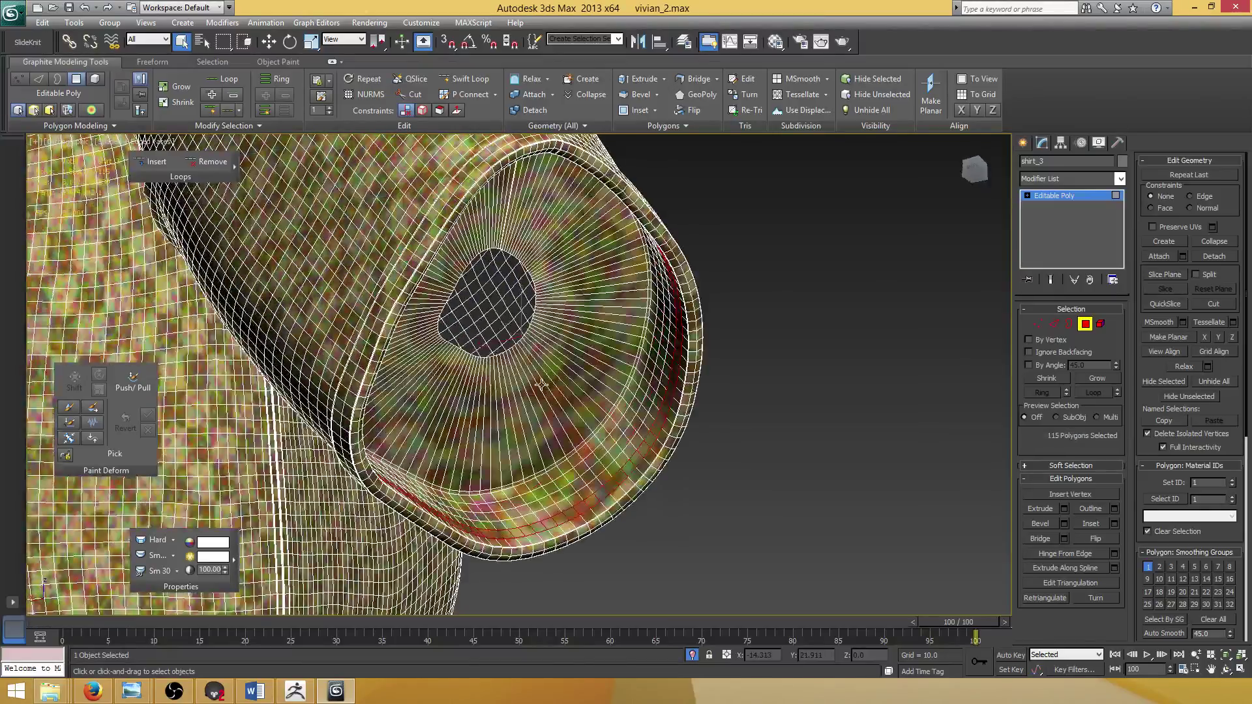